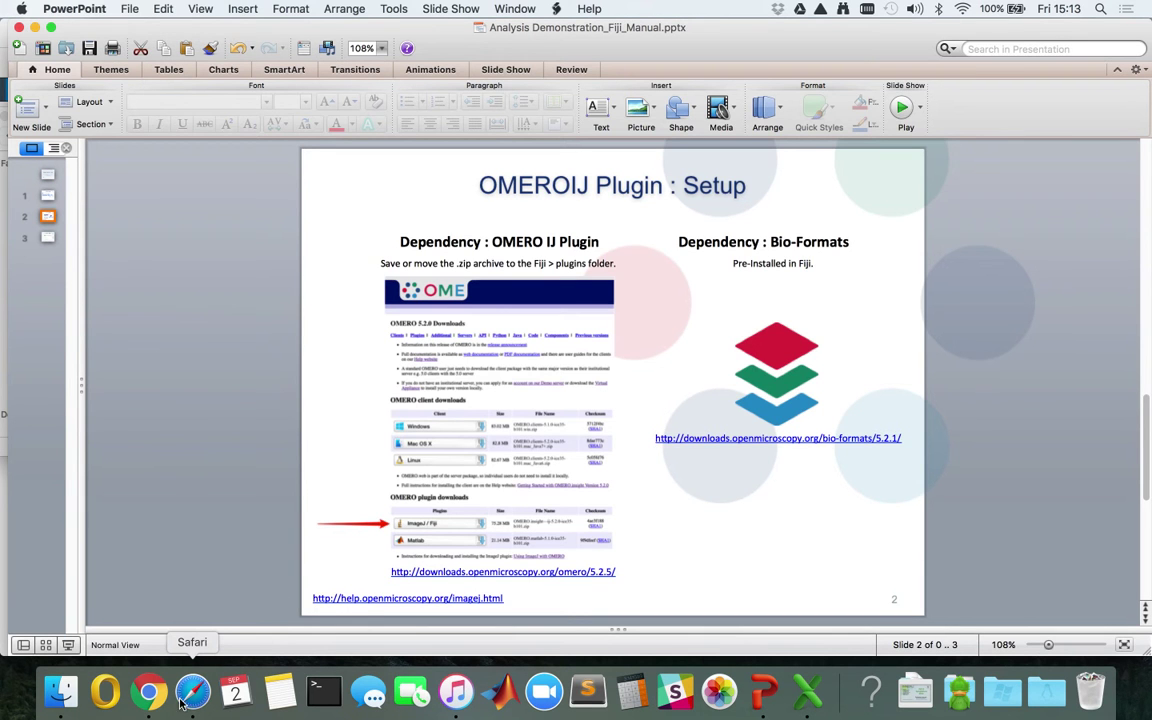
Switch from the OMEROIJ Plugin: Setup slide to the OMERO downloads page in Safari.
{"action": "left_click", "coordinate": [191, 692]}
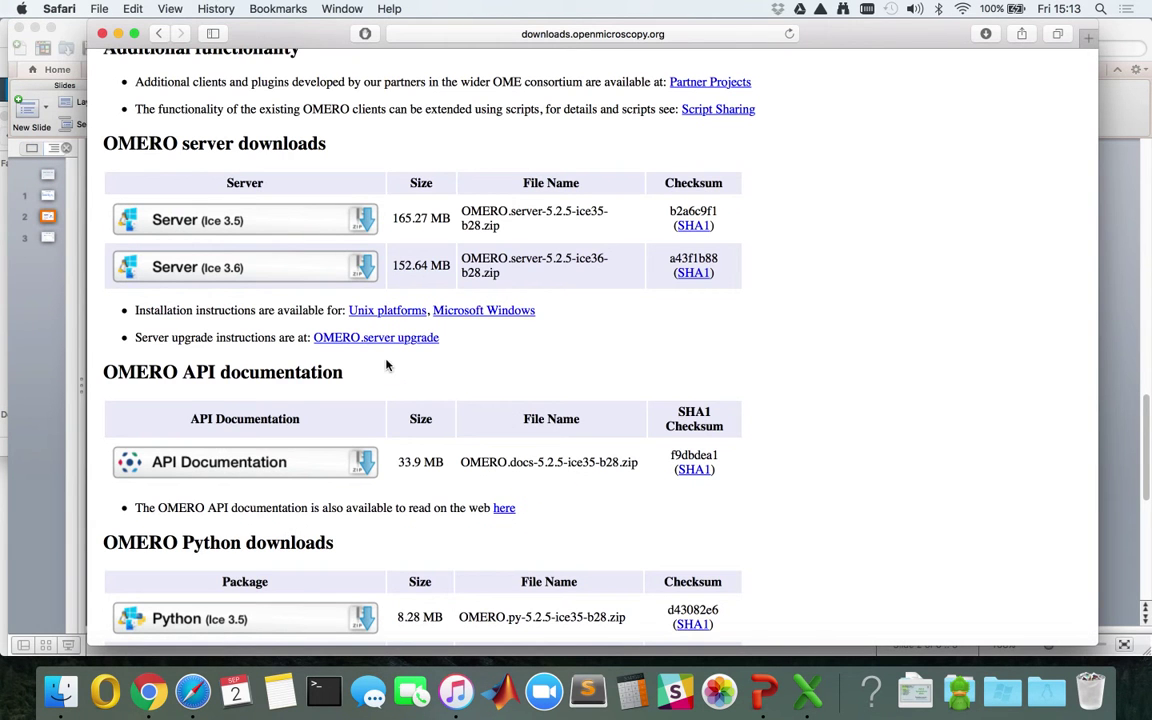
Scroll the OMERO 5.2.5 downloads page to the plugin downloads table, then switch to Finder.
{"action": "scroll", "coordinate": [520, 316], "scroll_direction": "up", "scroll_amount": 2}
{"action": "scroll", "coordinate": [513, 314], "scroll_direction": "up", "scroll_amount": 15}
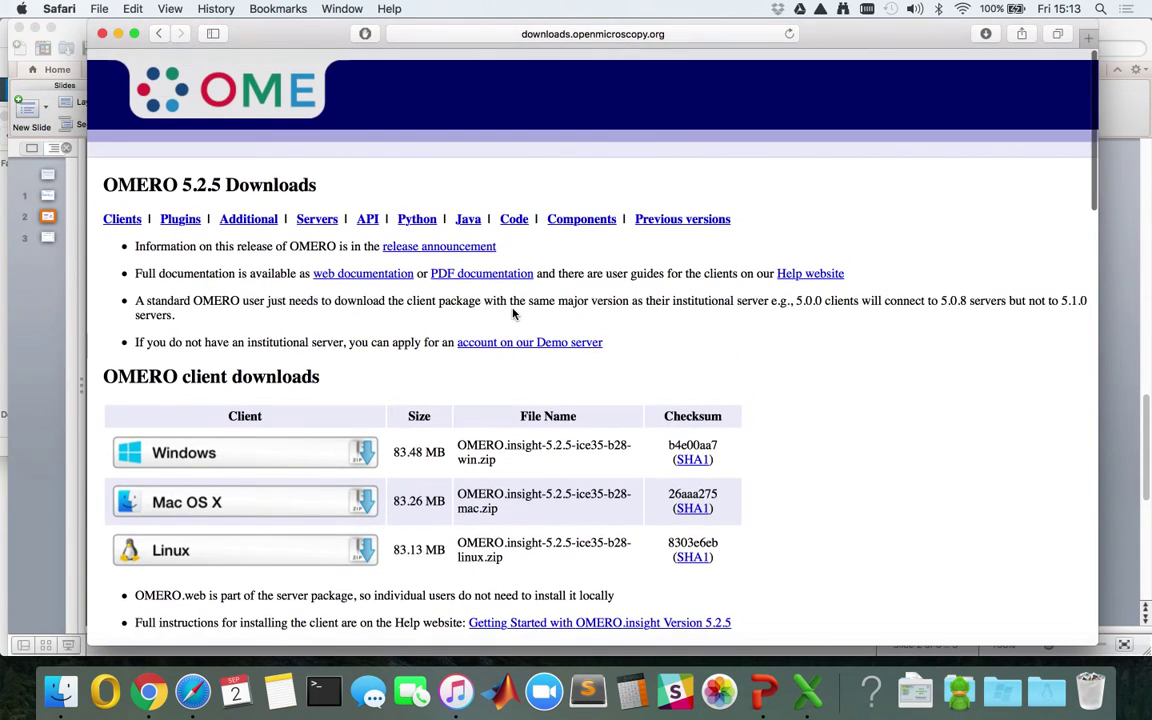
{"action": "scroll", "coordinate": [513, 314], "scroll_direction": "down", "scroll_amount": 2}
{"action": "scroll", "coordinate": [513, 314], "scroll_direction": "up", "scroll_amount": 1}
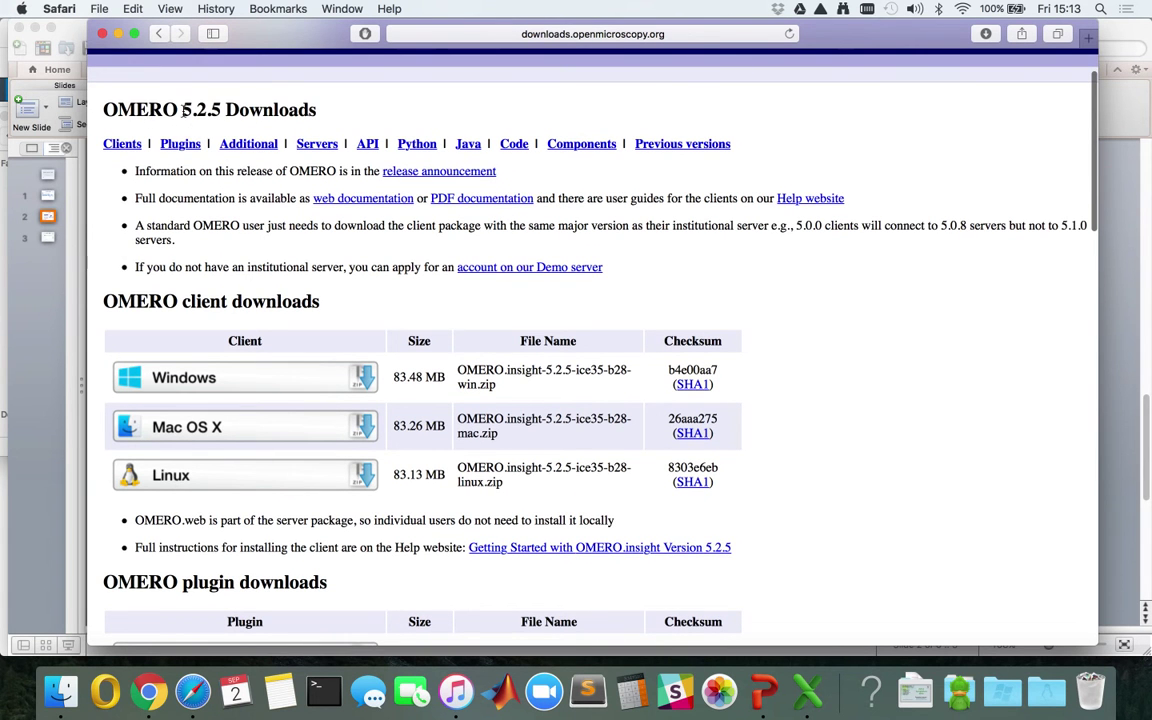
{"action": "scroll", "coordinate": [218, 150], "scroll_direction": "down", "scroll_amount": 4}
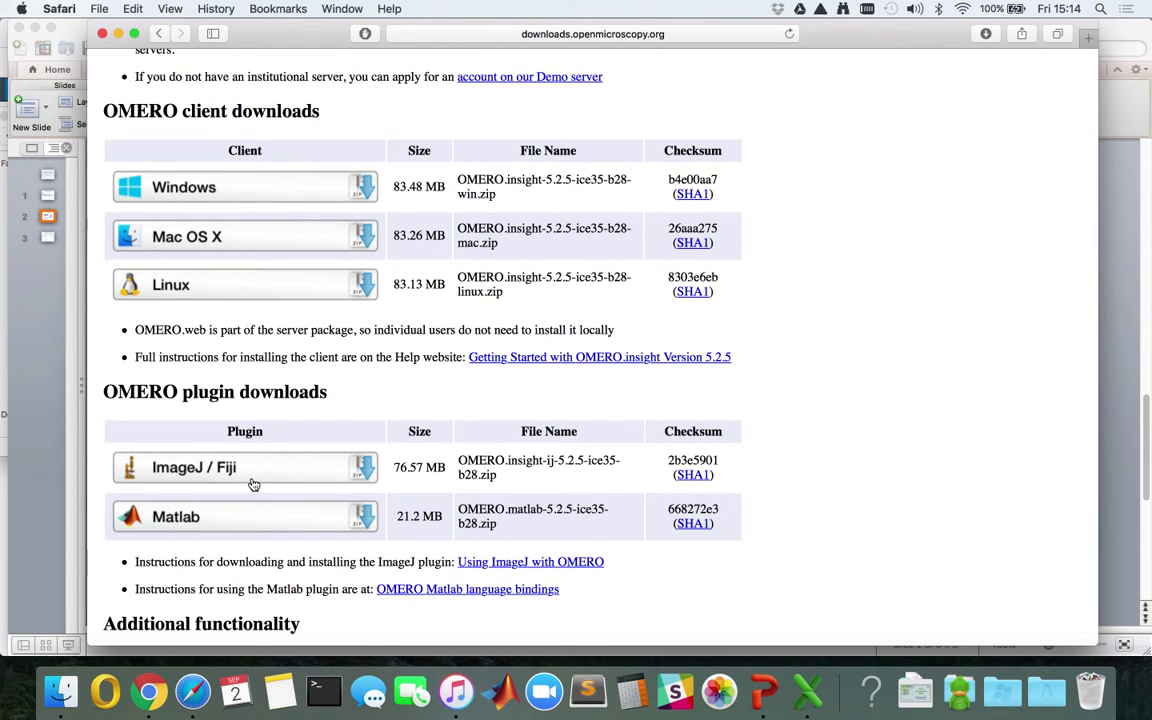
{"action": "left_click", "coordinate": [61, 690]}
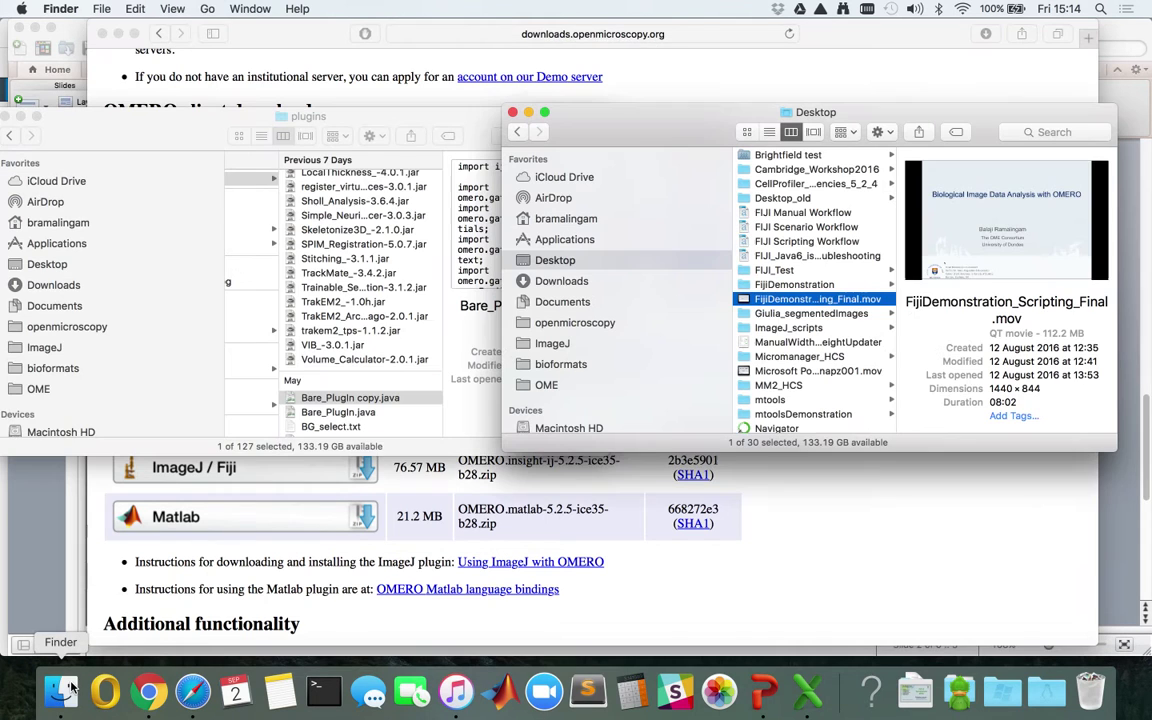
Copy the OMERO.insight-ij-5.2.5-ice35-b28 folder from Desktop > FijiDemonstration.
{"action": "left_click", "coordinate": [772, 287]}
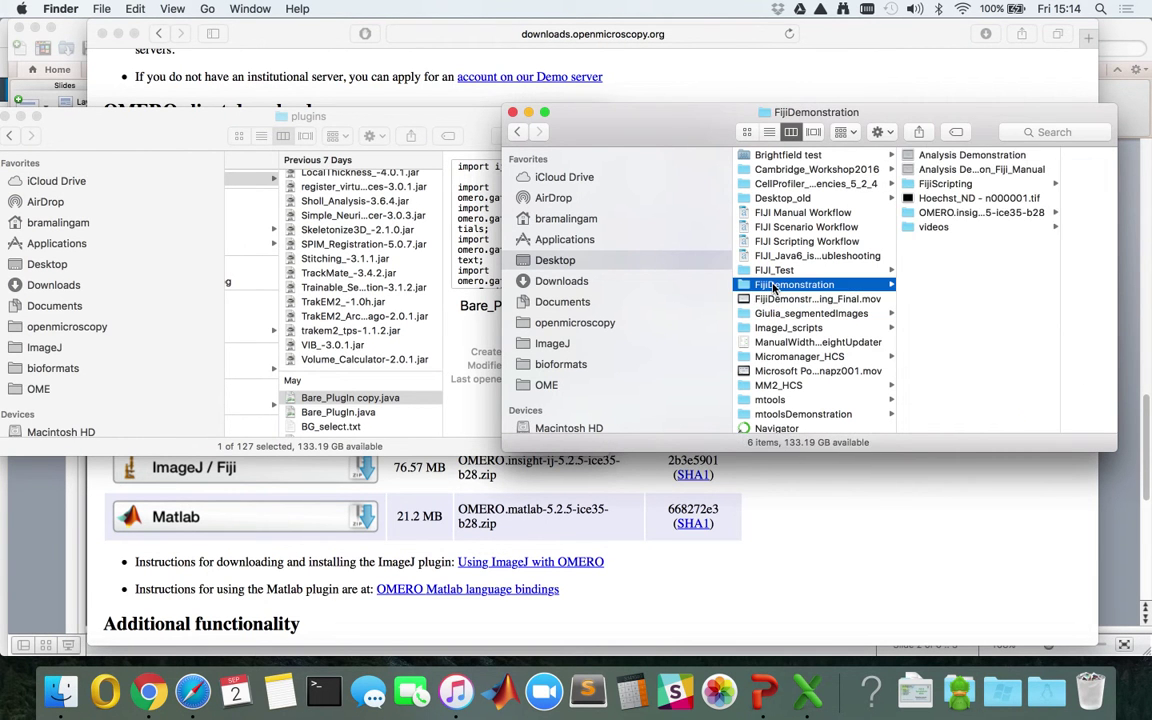
{"action": "left_click", "coordinate": [950, 211]}
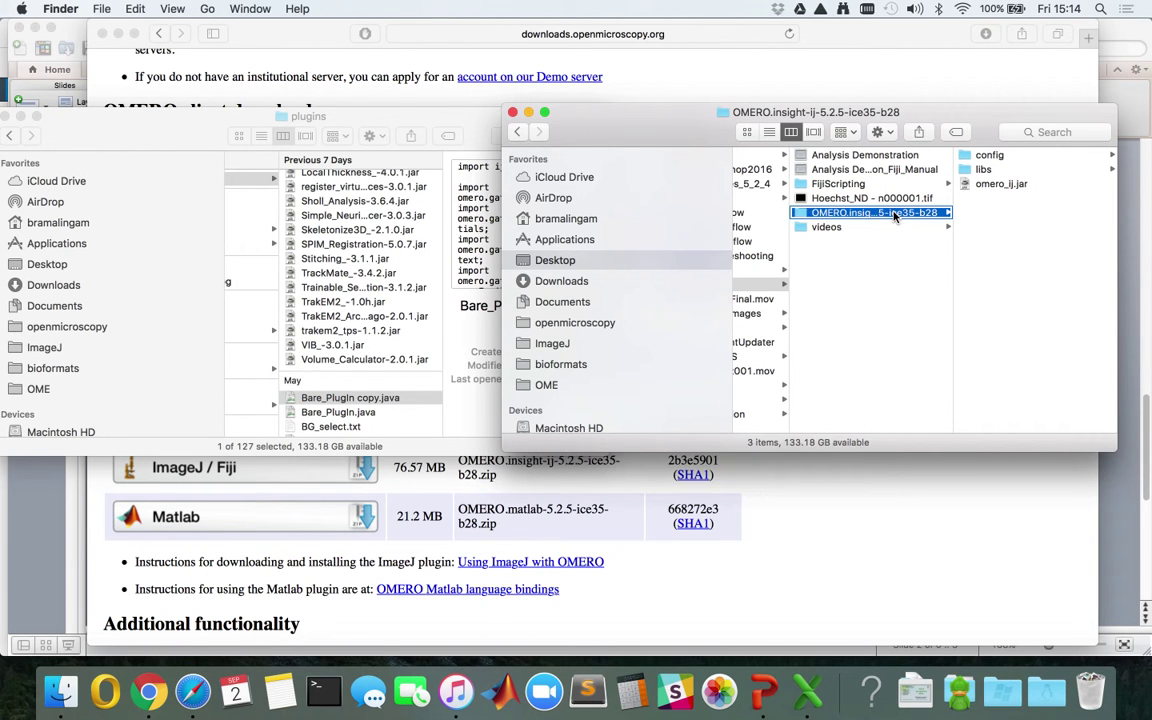
{"action": "right_click", "coordinate": [895, 214]}
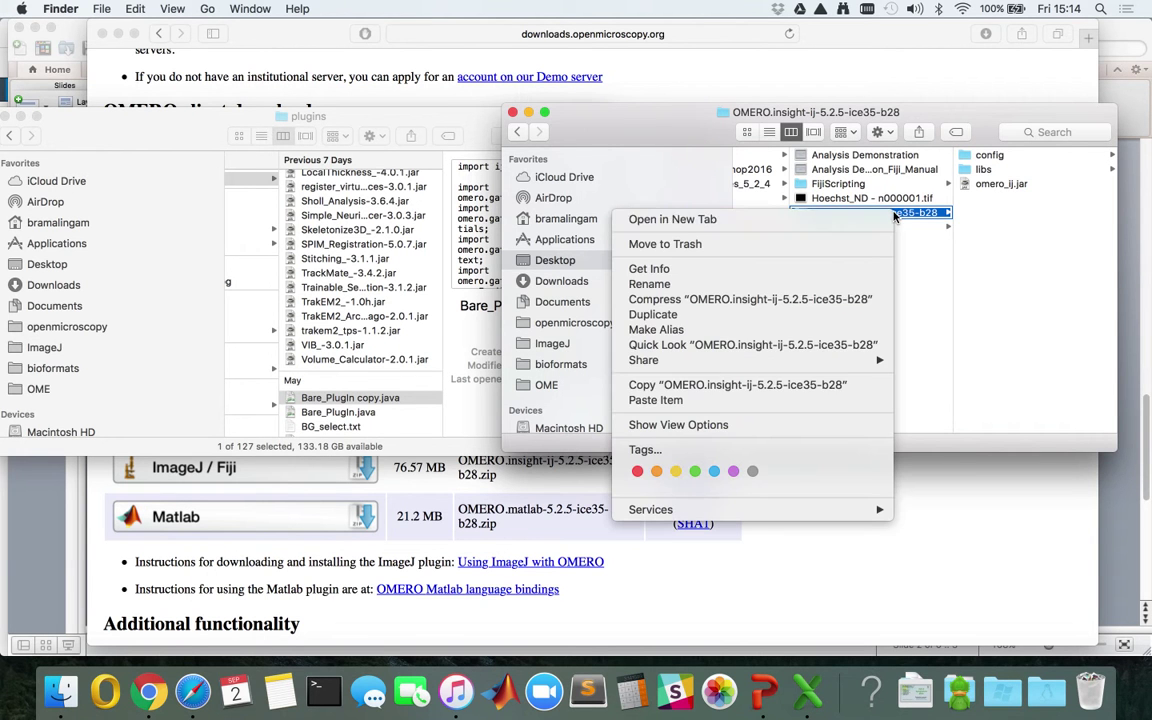
{"action": "left_click", "coordinate": [818, 394]}
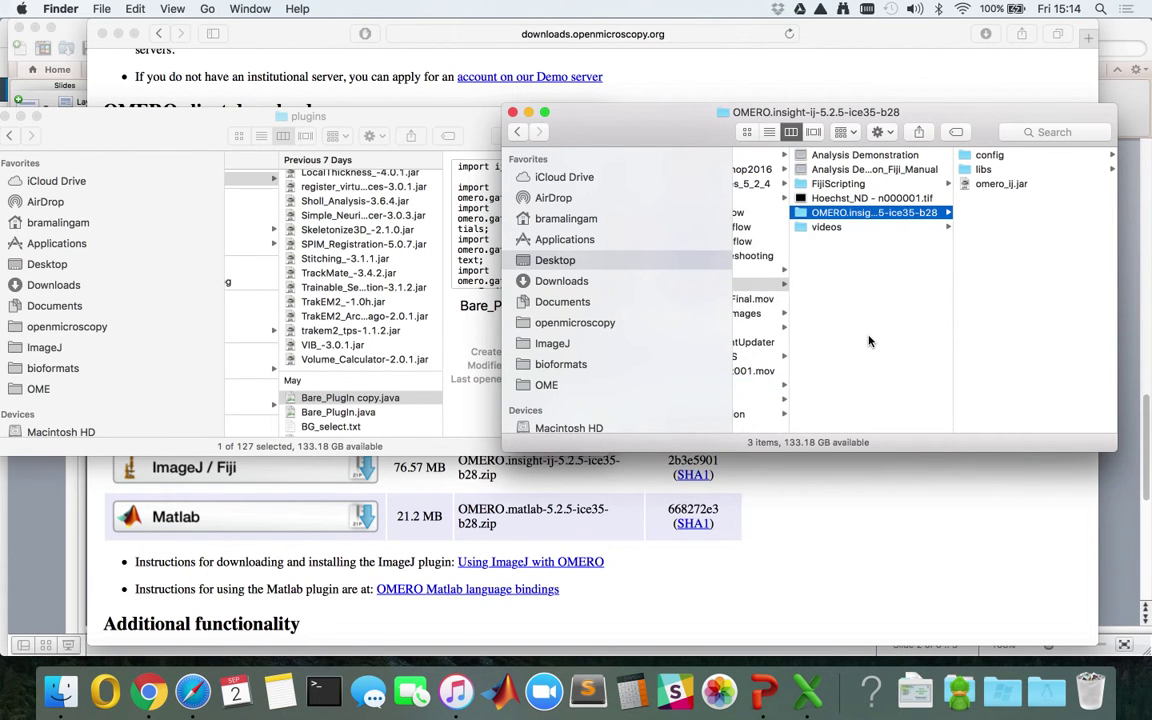
Paste the OMERO folder into Fiji's plugins folder and check its config, libs and omero_ij.jar.
{"action": "left_click", "coordinate": [427, 372]}
{"action": "scroll", "coordinate": [378, 379], "scroll_direction": "left", "scroll_amount": 5}
{"action": "left_click", "coordinate": [275, 185]}
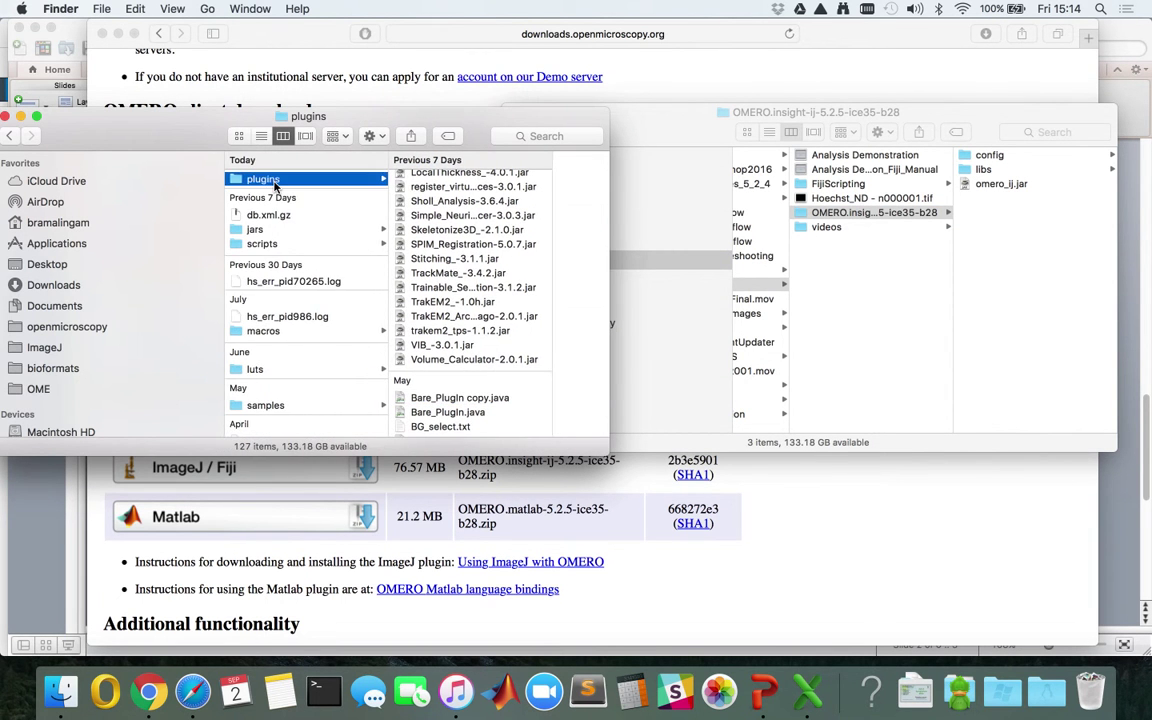
{"action": "left_click", "coordinate": [450, 244]}
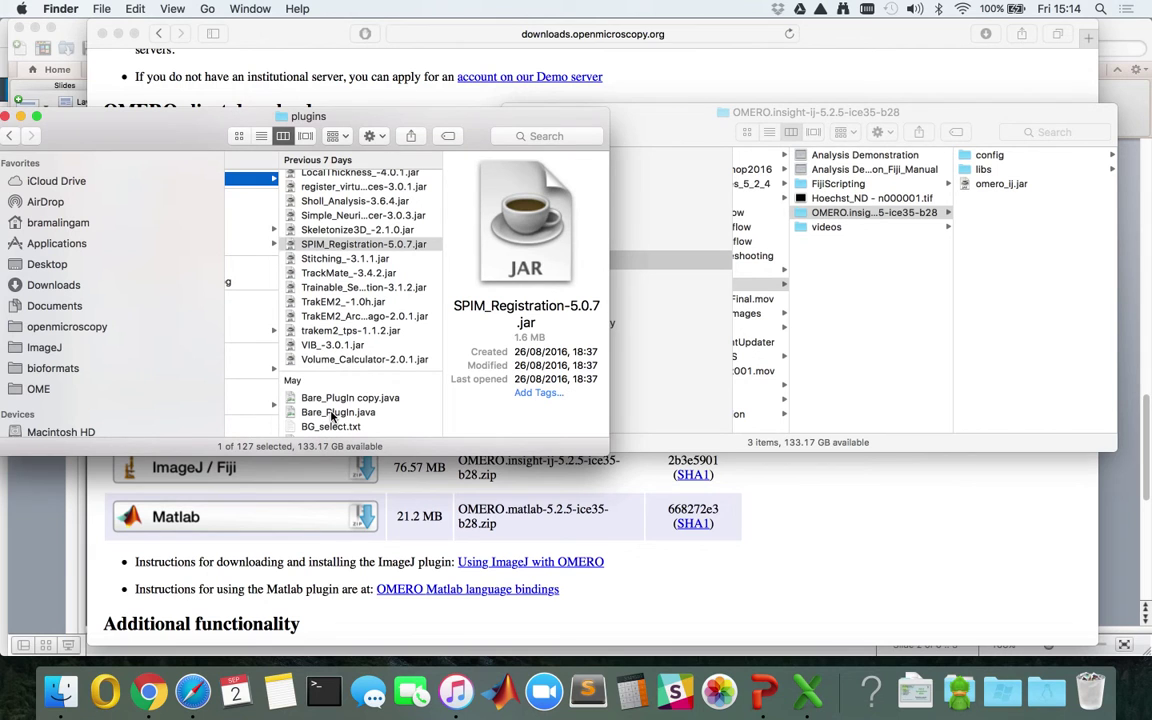
{"action": "key", "text": "Right"}
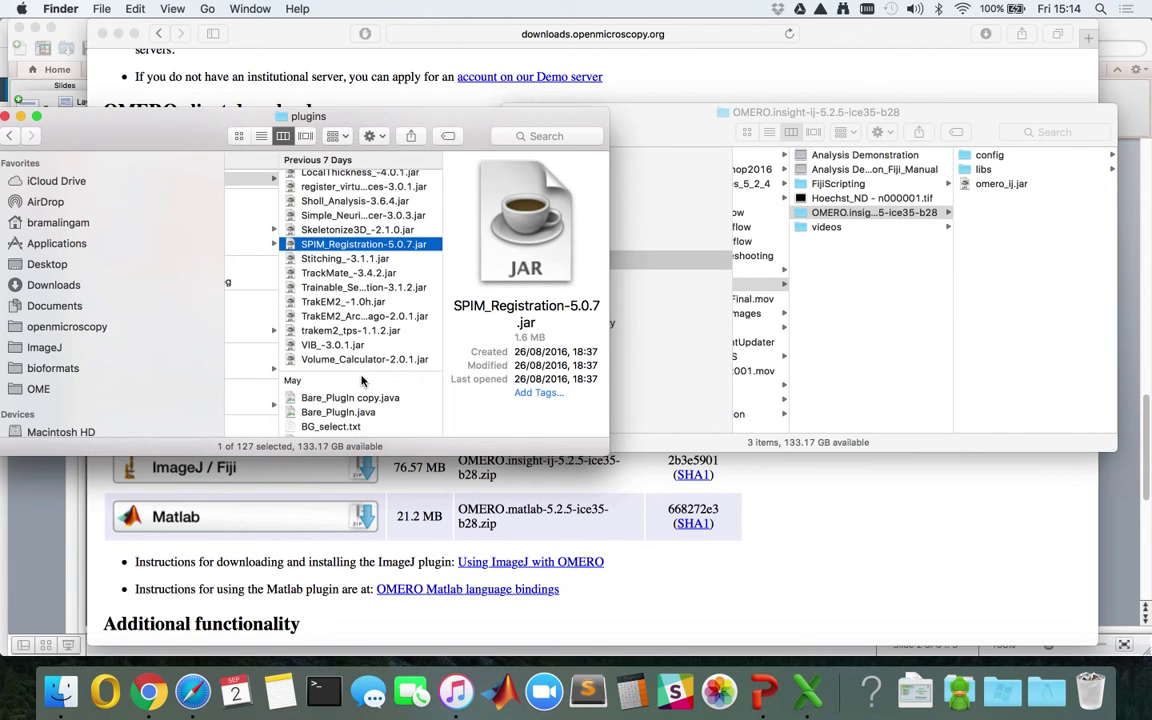
{"action": "key", "text": "super+v"}
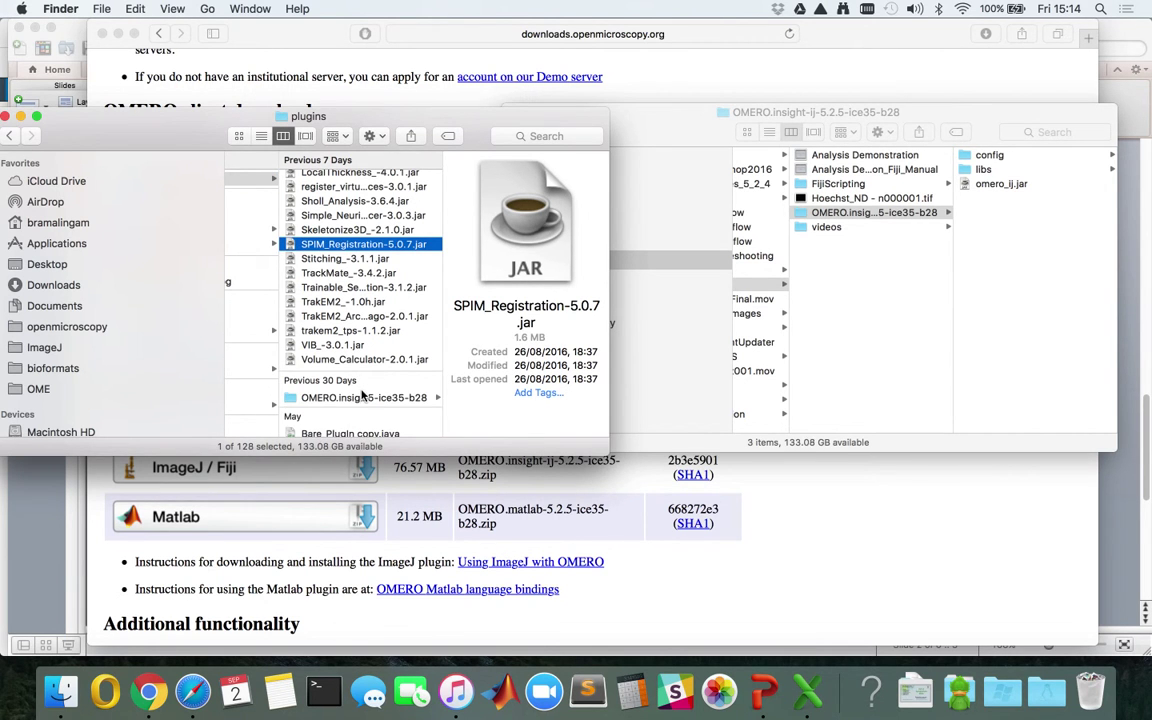
{"action": "left_click", "coordinate": [362, 398]}
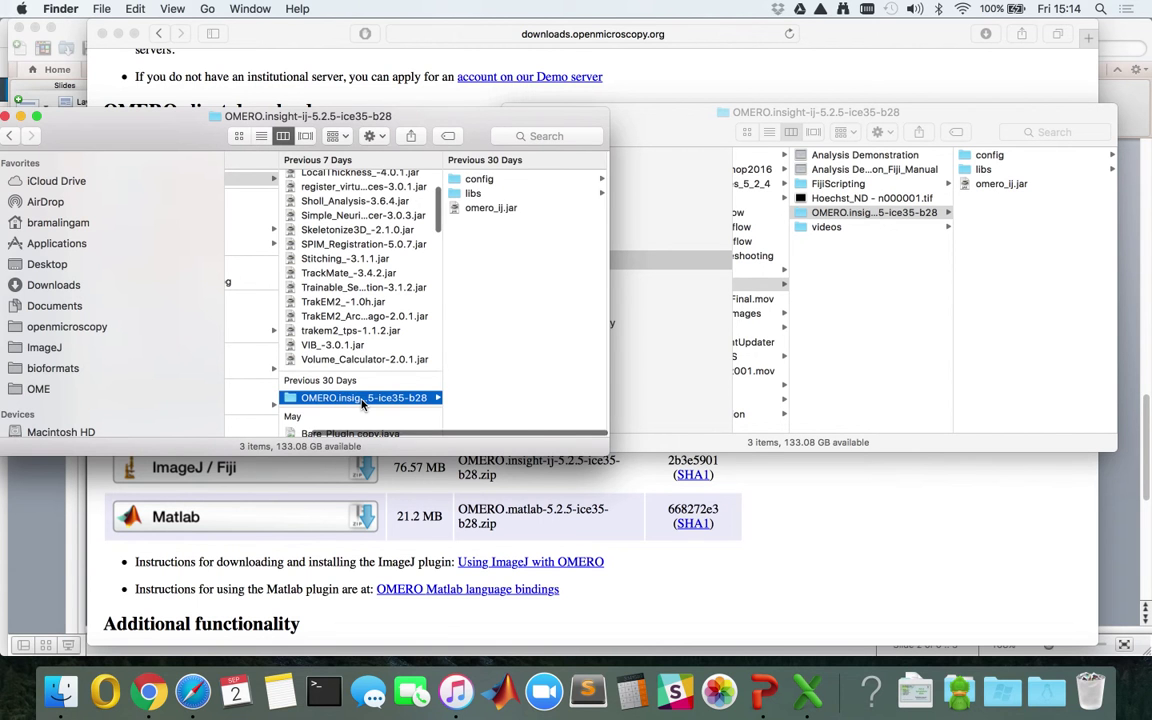
{"action": "scroll", "coordinate": [362, 400], "scroll_direction": "left", "scroll_amount": 3}
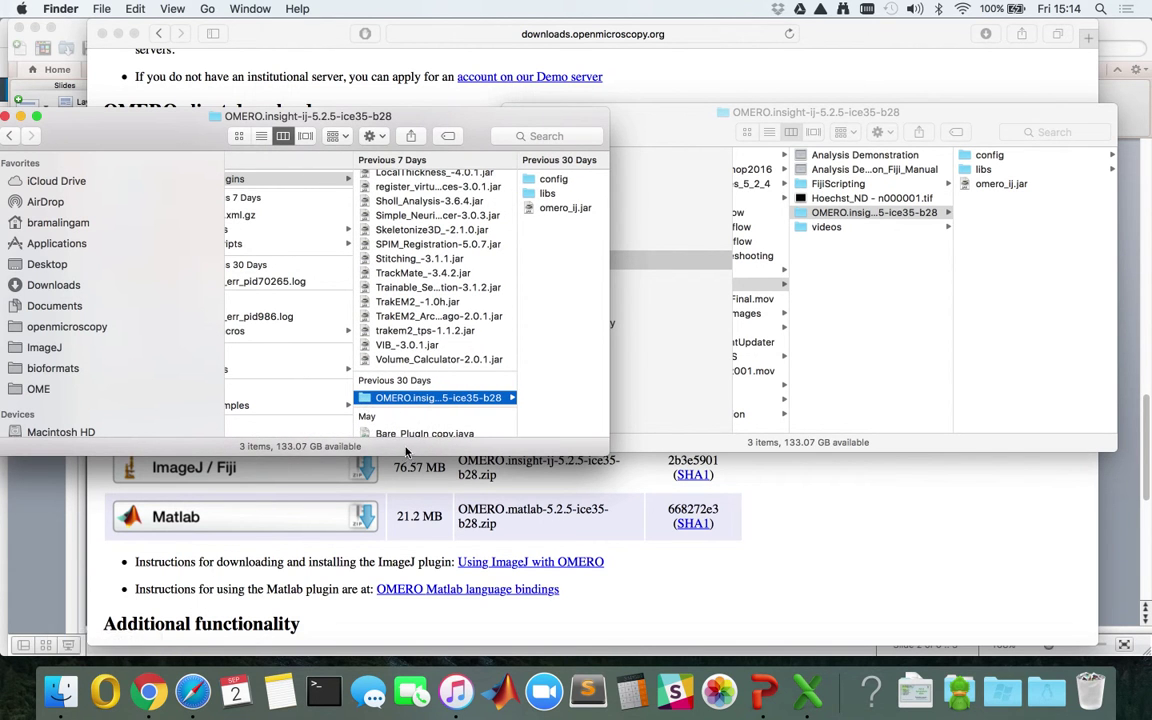
{"action": "left_click", "coordinate": [958, 690]}
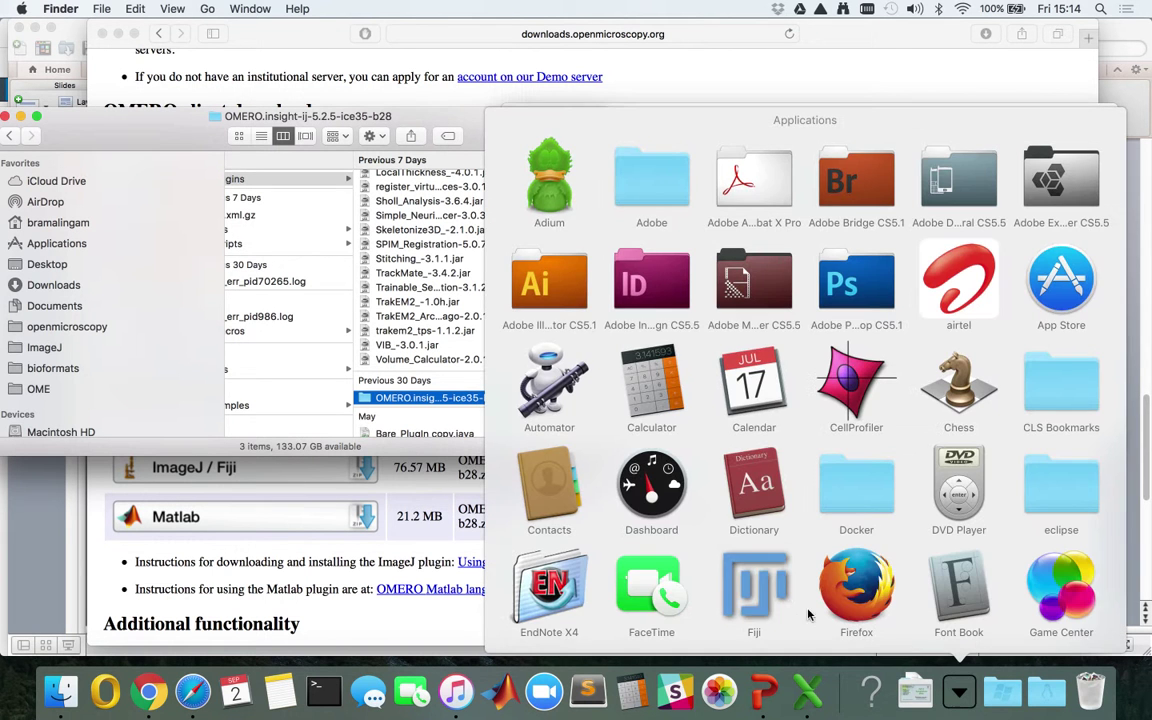
Launch Fiji and browse the Plugins menu to the Bio-Formats submenu.
{"action": "left_click", "coordinate": [754, 590]}
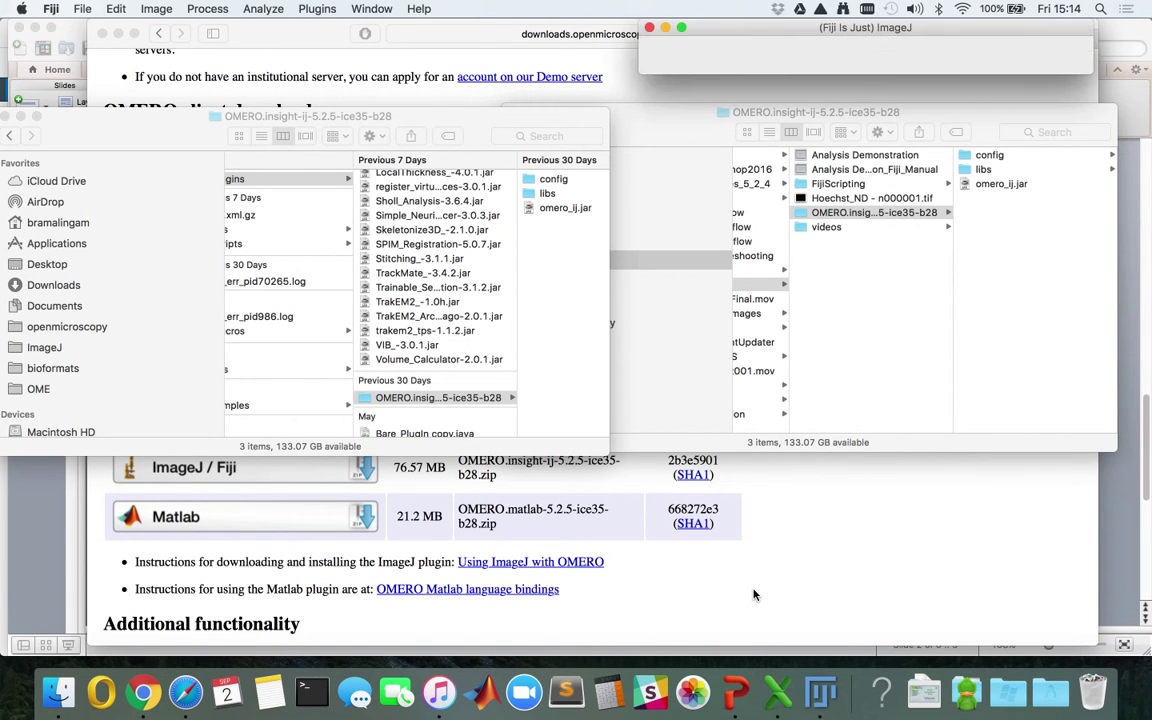
{"action": "left_click", "coordinate": [318, 9]}
{"action": "mouse_move", "coordinate": [327, 196]}
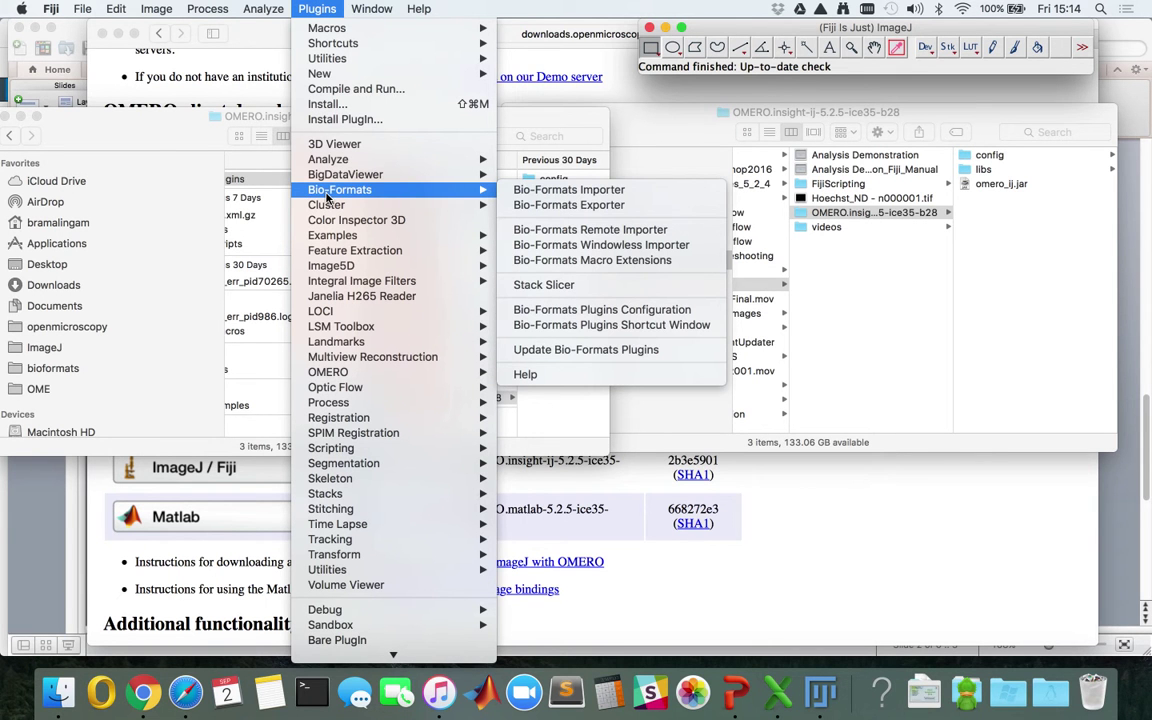
{"action": "mouse_move", "coordinate": [335, 377]}
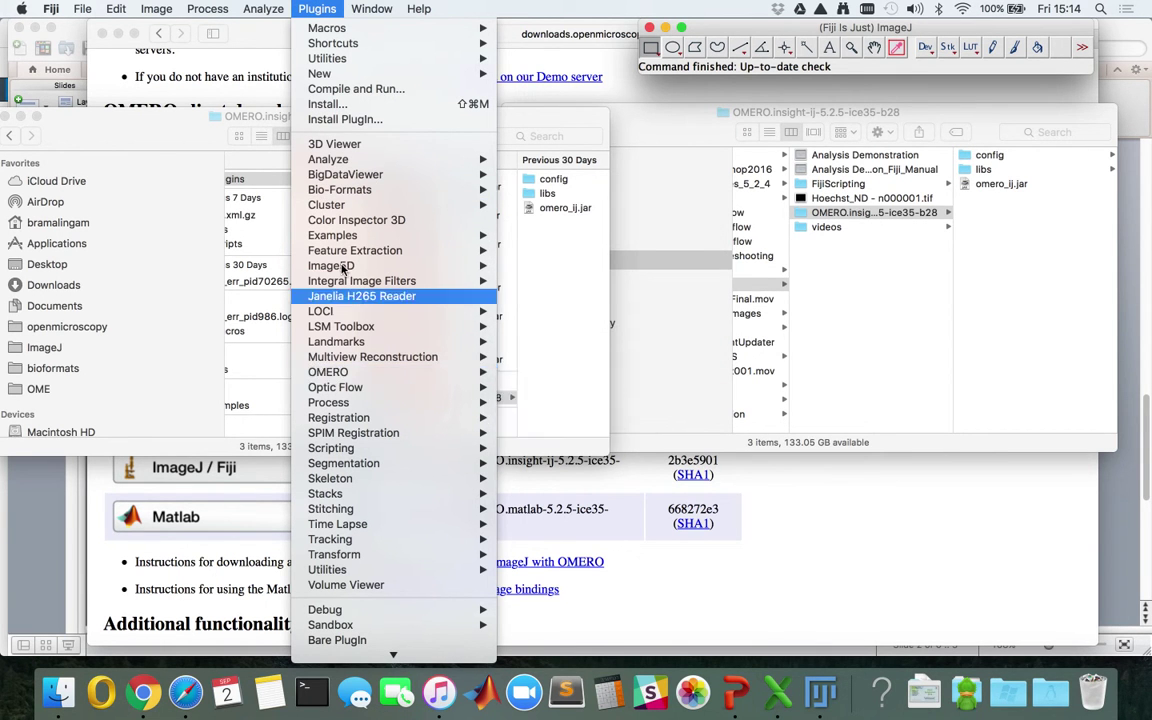
{"action": "mouse_move", "coordinate": [327, 30]}
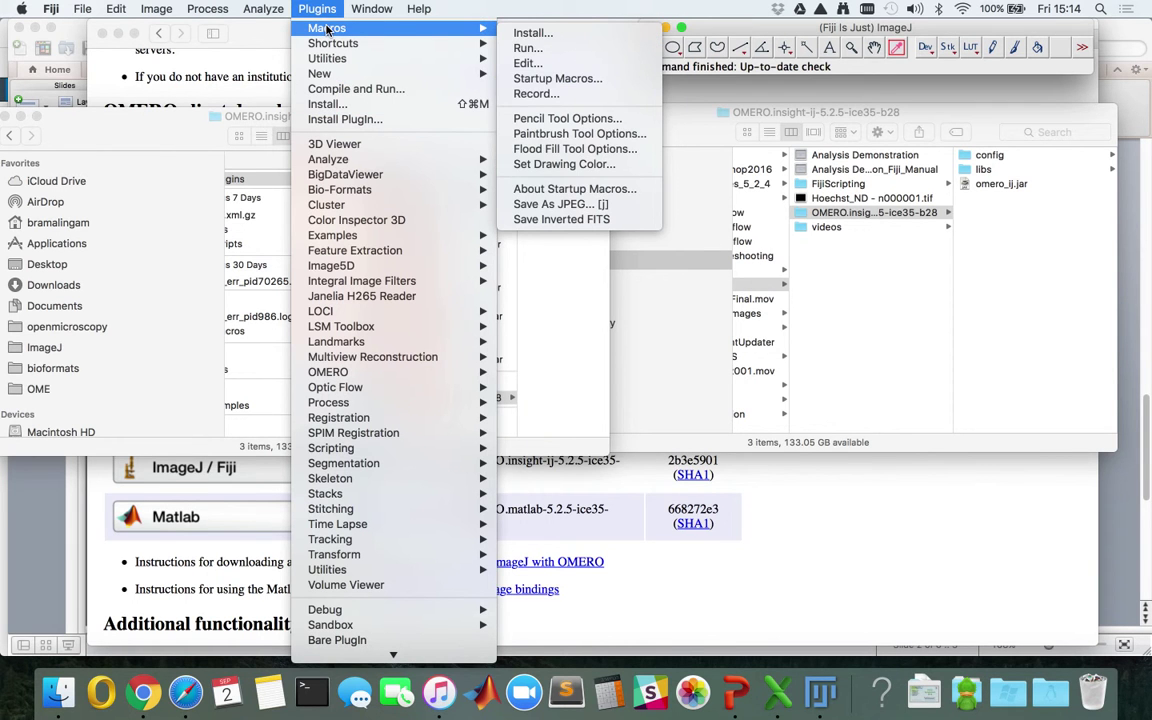
Import Hoechst_ND - n000001.tif with the Bio-Formats Importer using default options.
{"action": "mouse_move", "coordinate": [368, 190]}
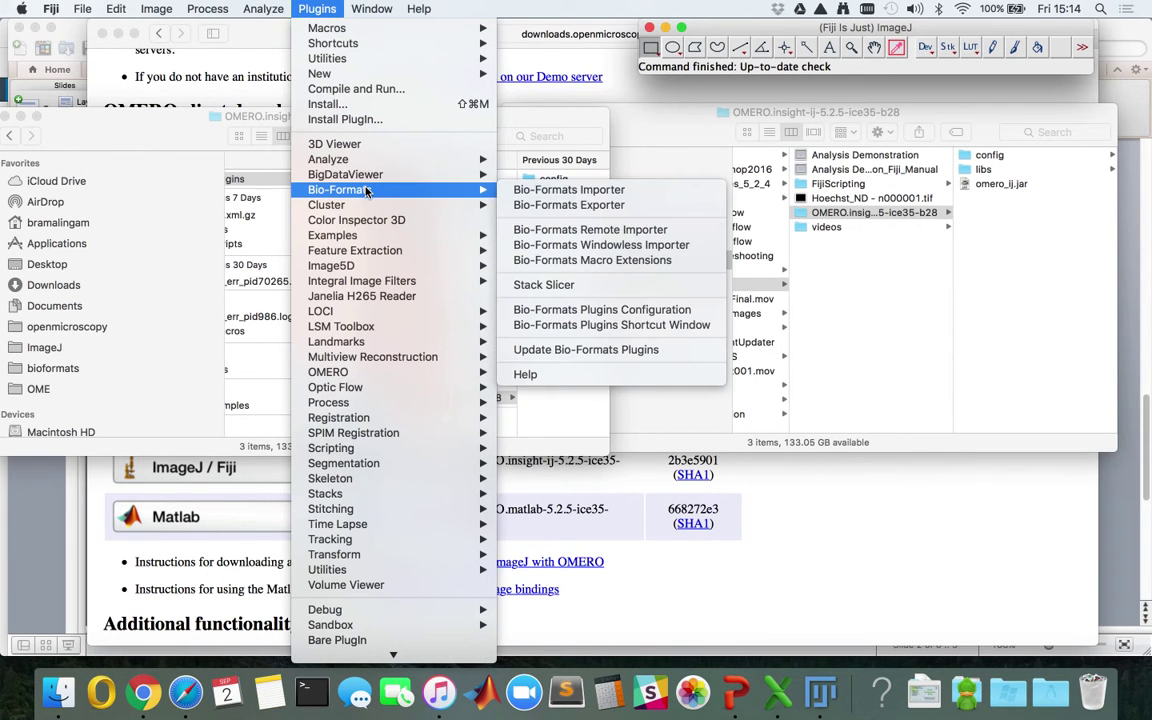
{"action": "left_click", "coordinate": [538, 196]}
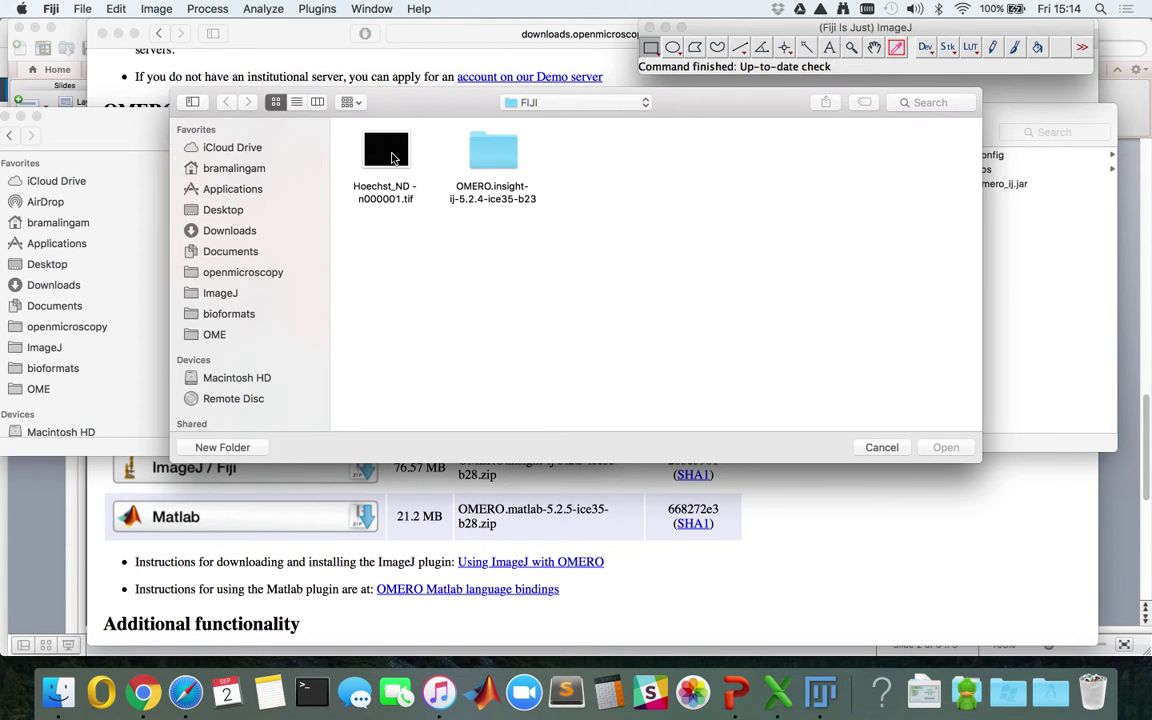
{"action": "double_click", "coordinate": [360, 145]}
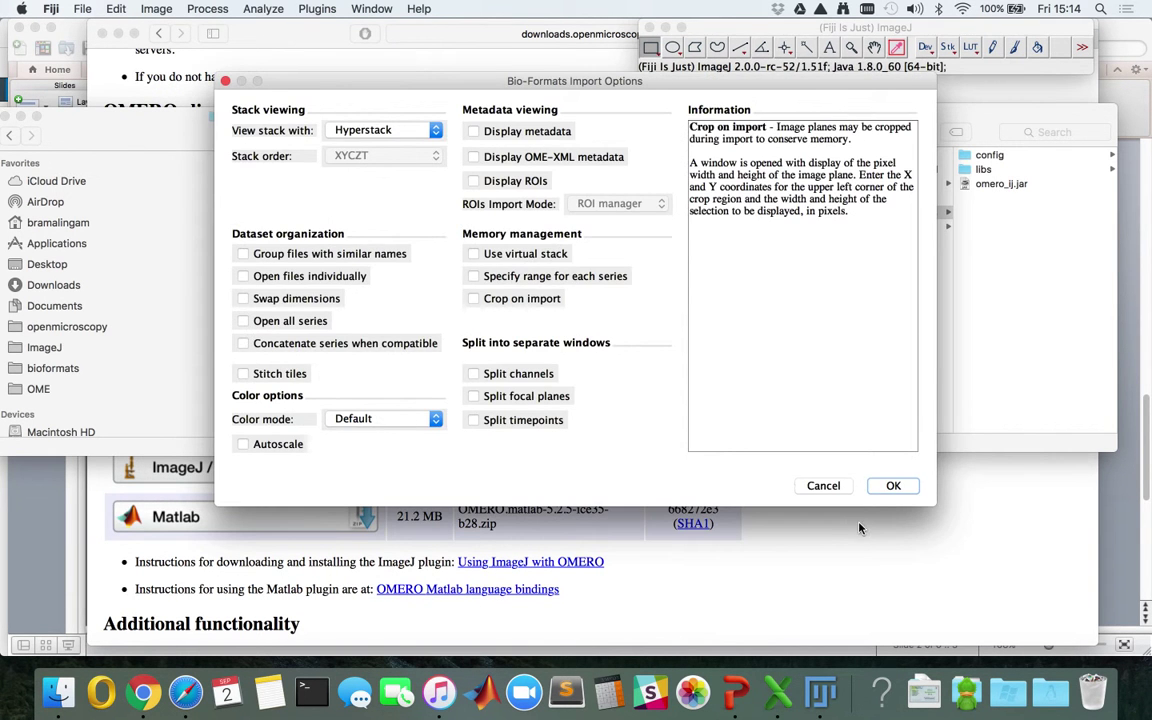
{"action": "left_click", "coordinate": [888, 486]}
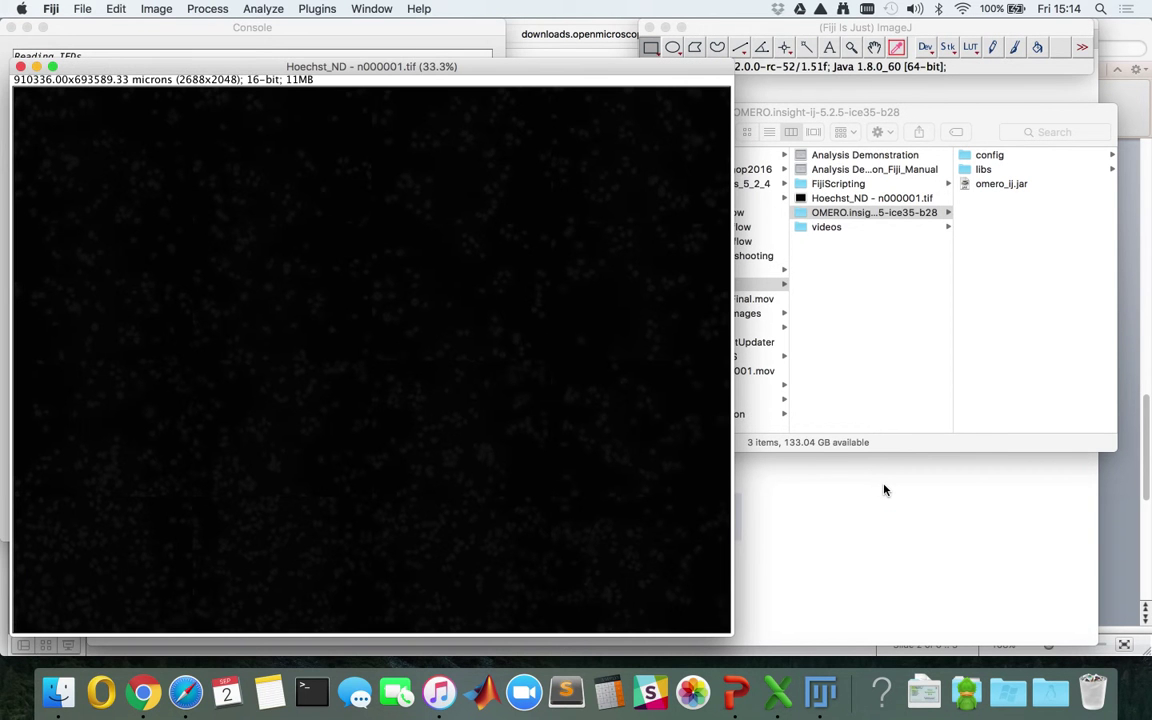
Auto-stretch the image contrast in Brightness/Contrast.
{"action": "key", "text": "super+shift+c"}
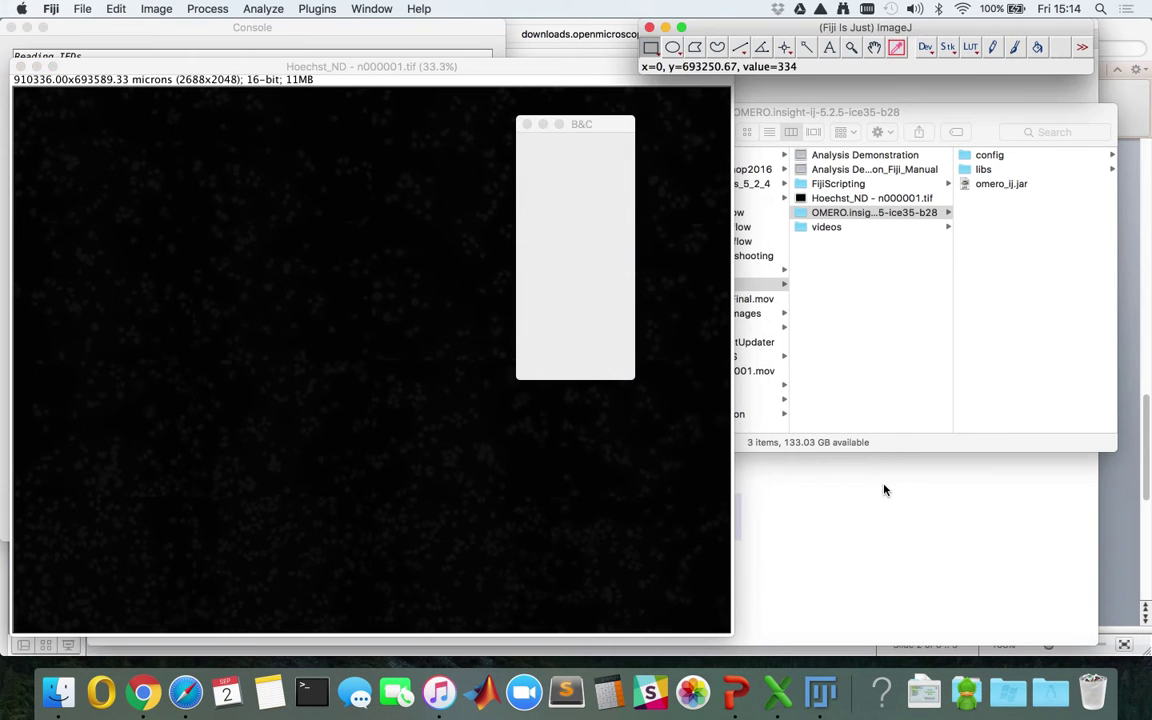
{"action": "left_click", "coordinate": [547, 336]}
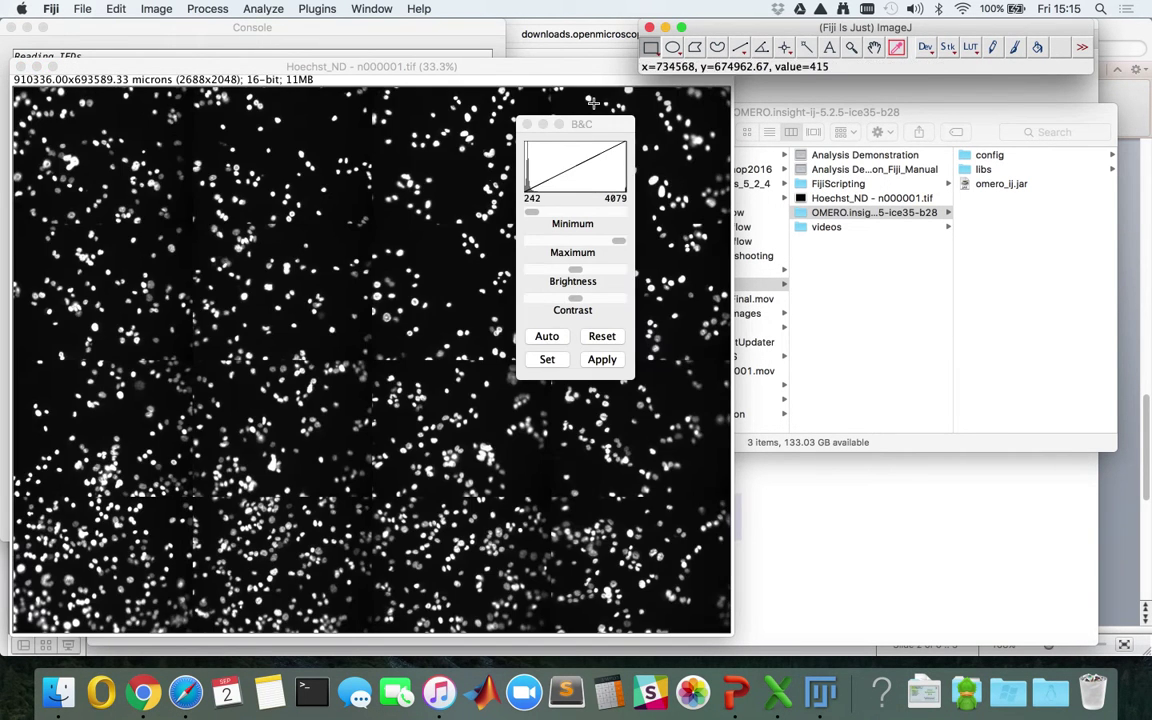
{"action": "left_click_drag", "start_coordinate": [597, 123], "coordinate": [875, 144]}
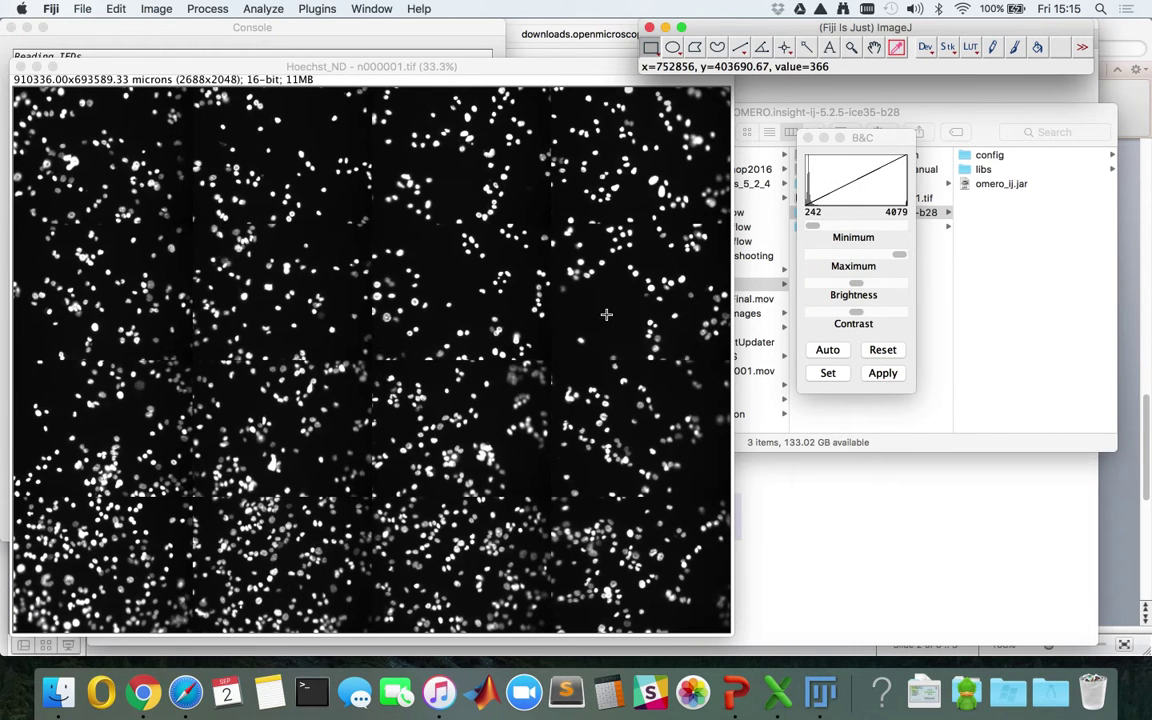
Apply a Default threshold of 1511–4095 to show the nuclei in black-and-white.
{"action": "left_click", "coordinate": [157, 8]}
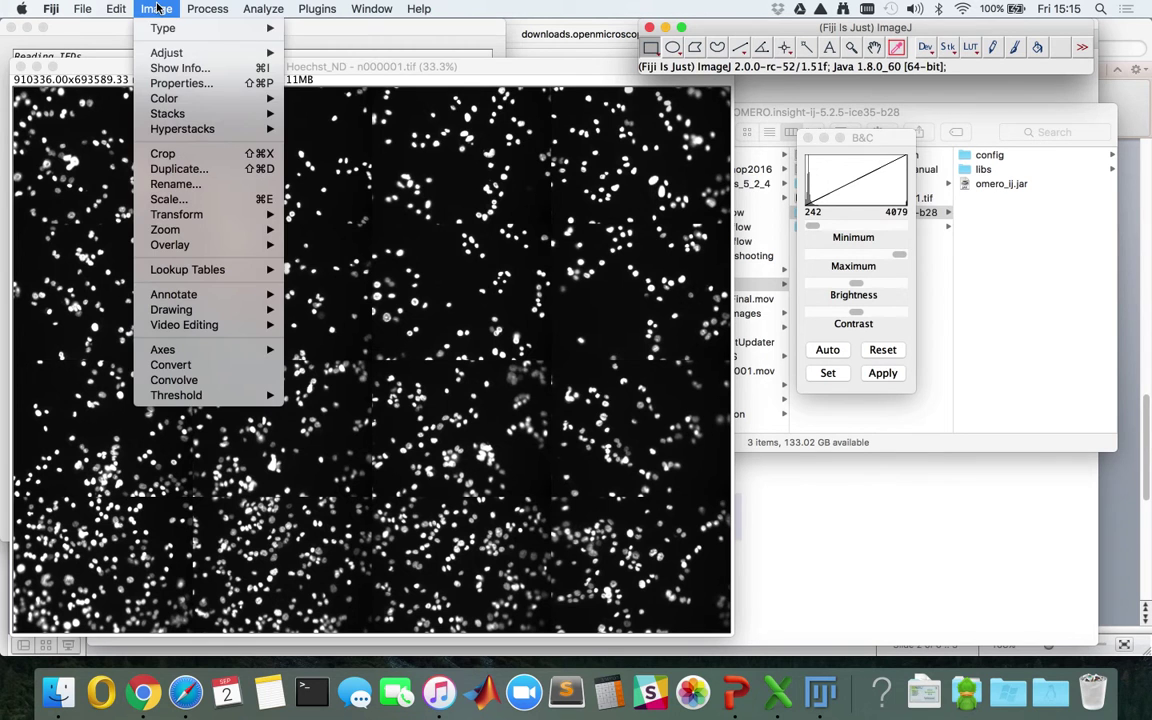
{"action": "mouse_move", "coordinate": [154, 52]}
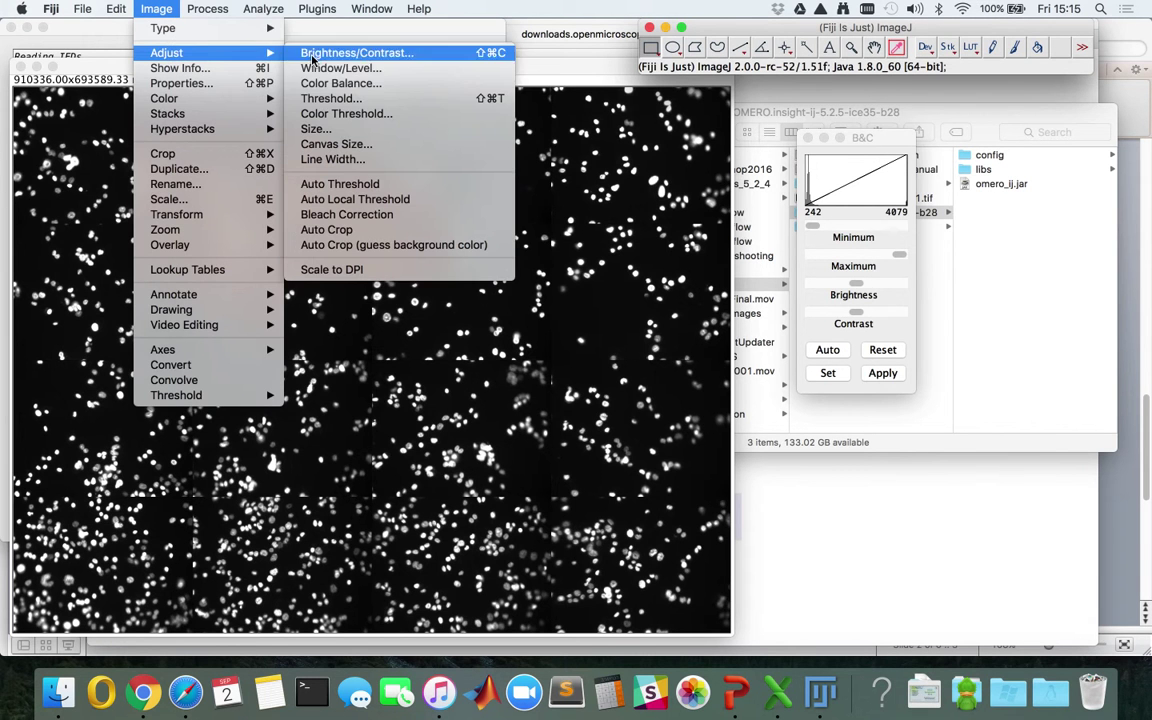
{"action": "left_click", "coordinate": [340, 99]}
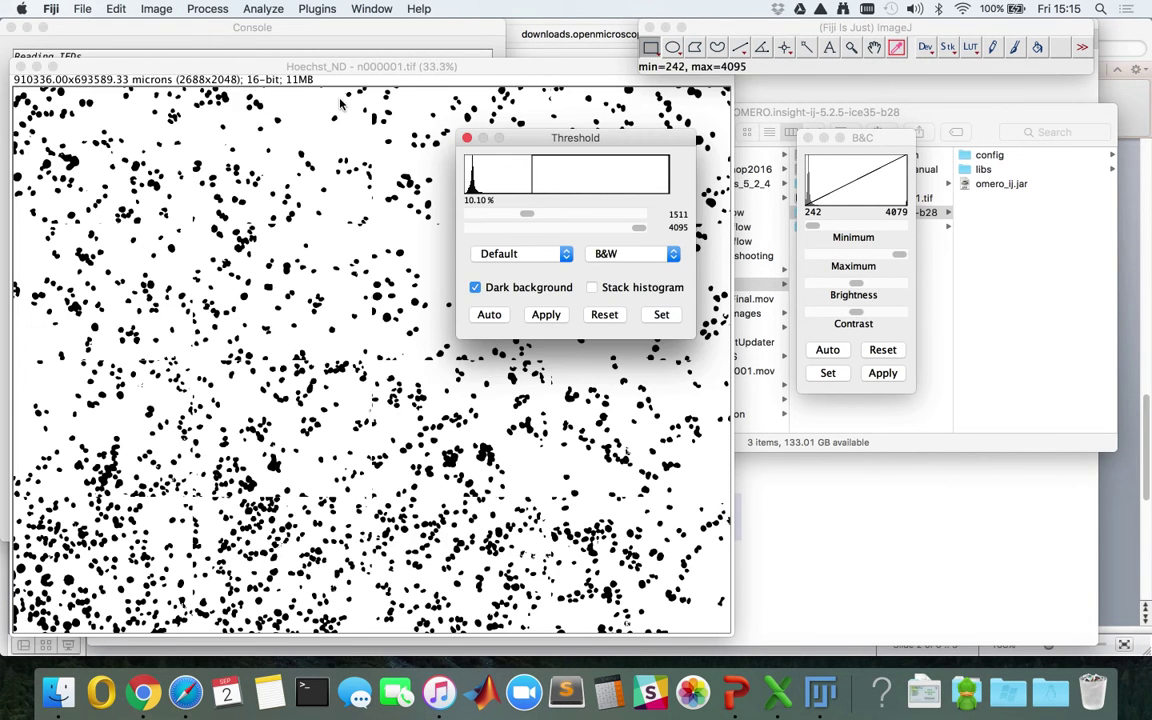
{"action": "left_click_drag", "start_coordinate": [575, 145], "coordinate": [848, 162]}
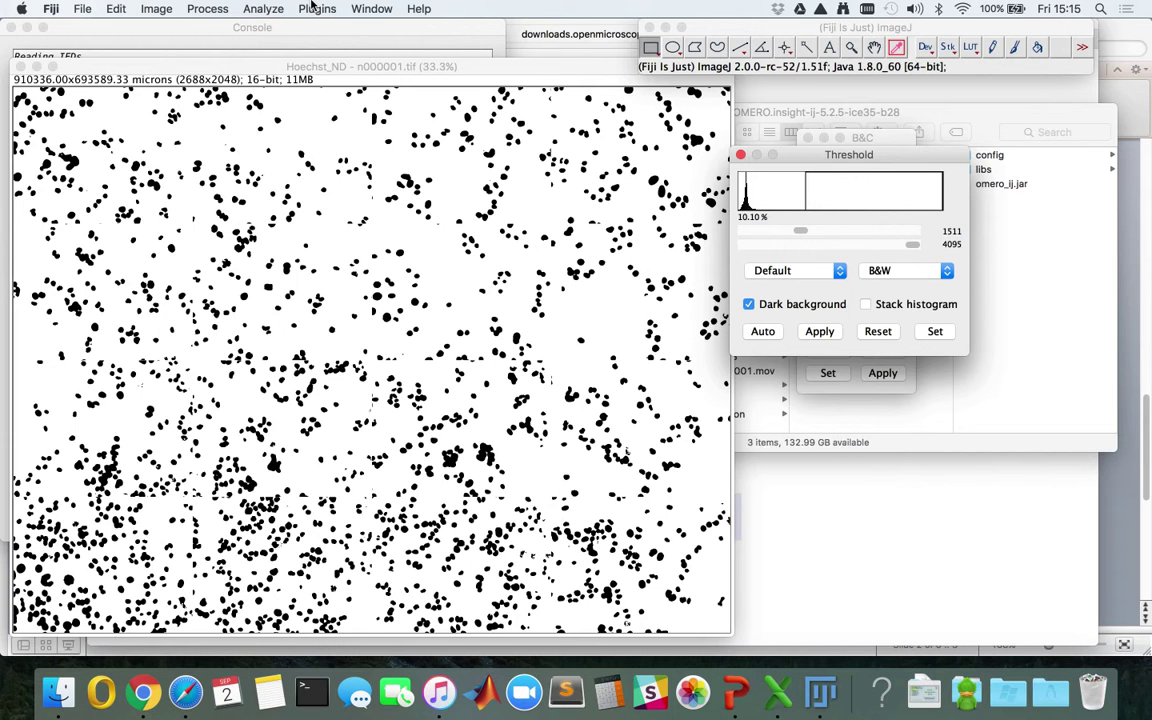
{"action": "left_click", "coordinate": [255, 8]}
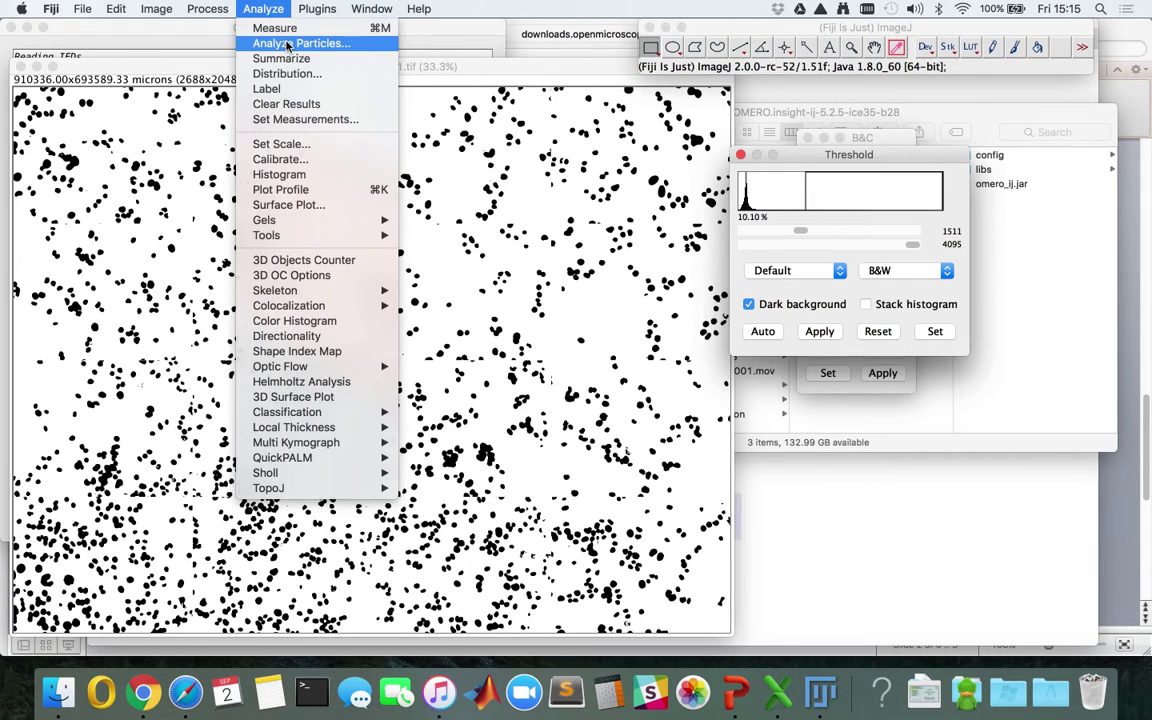
Run Analyze Particles with Display results, Clear results and Add to Manager, producing 1,508 rows.
{"action": "left_click", "coordinate": [287, 44]}
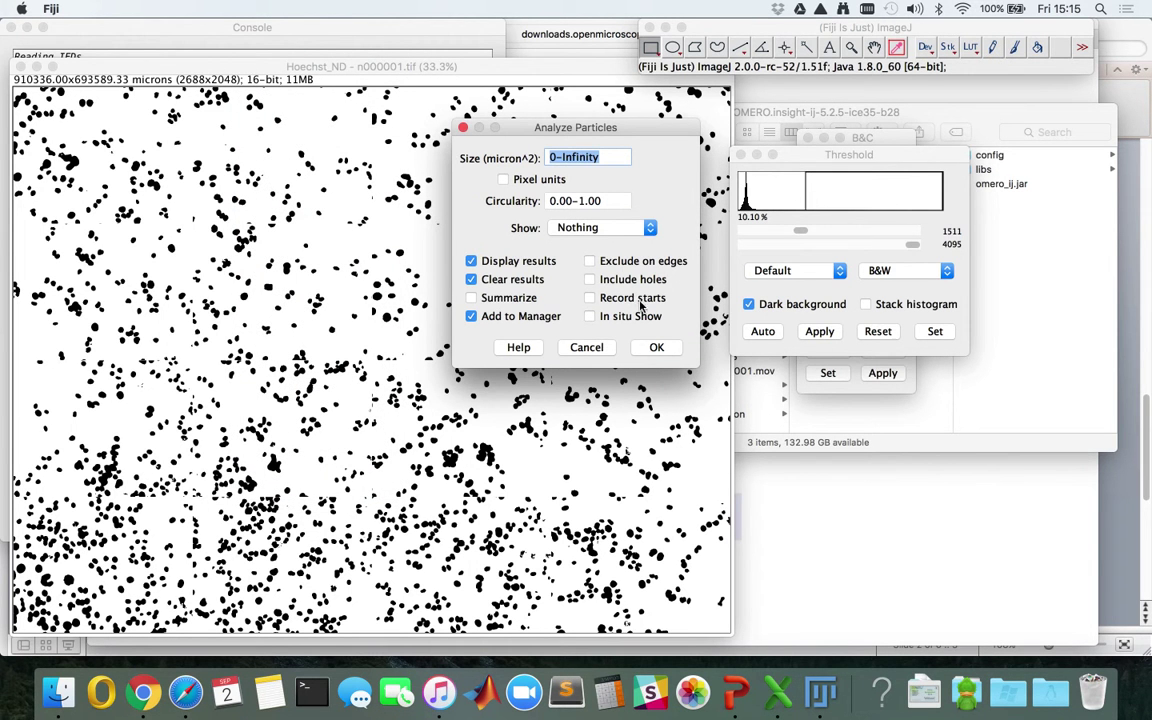
{"action": "left_click_drag", "start_coordinate": [584, 132], "coordinate": [876, 148]}
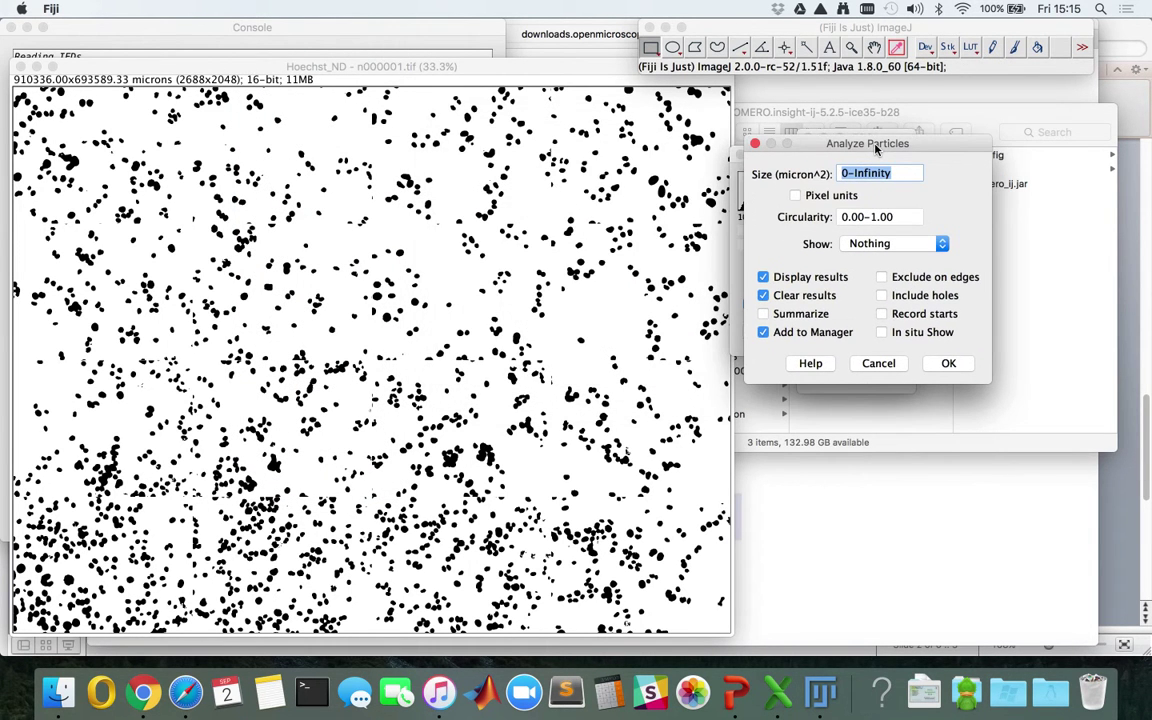
{"action": "left_click", "coordinate": [946, 363]}
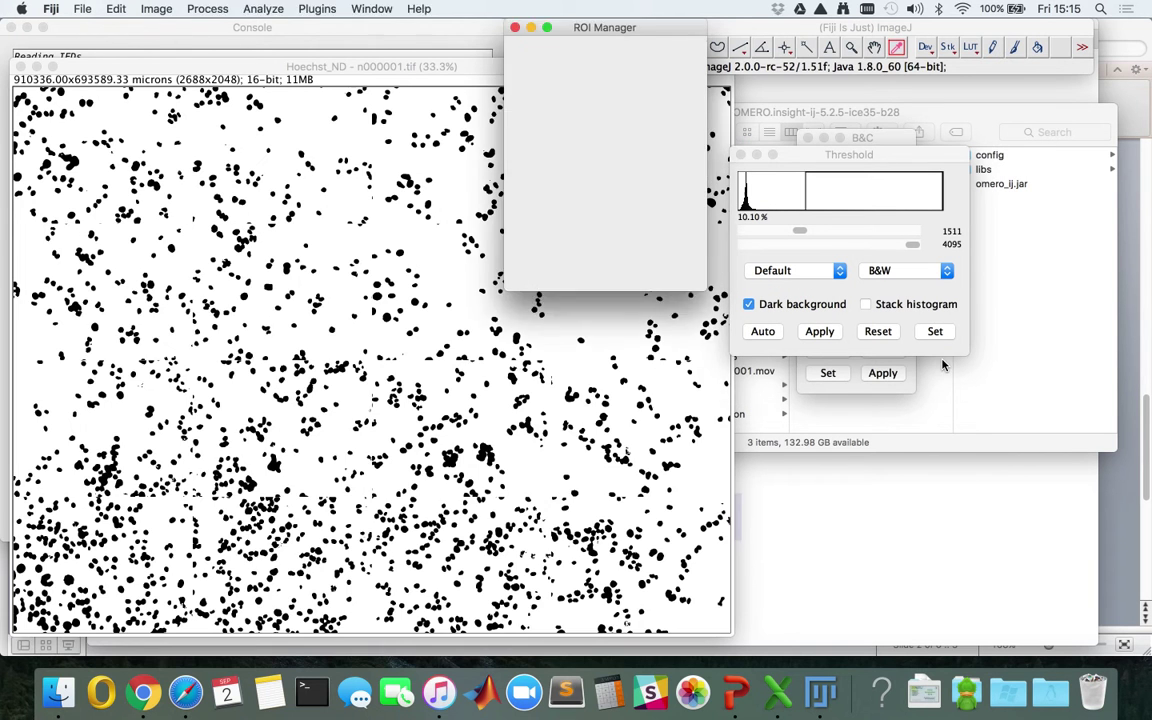
{"action": "left_click_drag", "start_coordinate": [571, 27], "coordinate": [808, 65]}
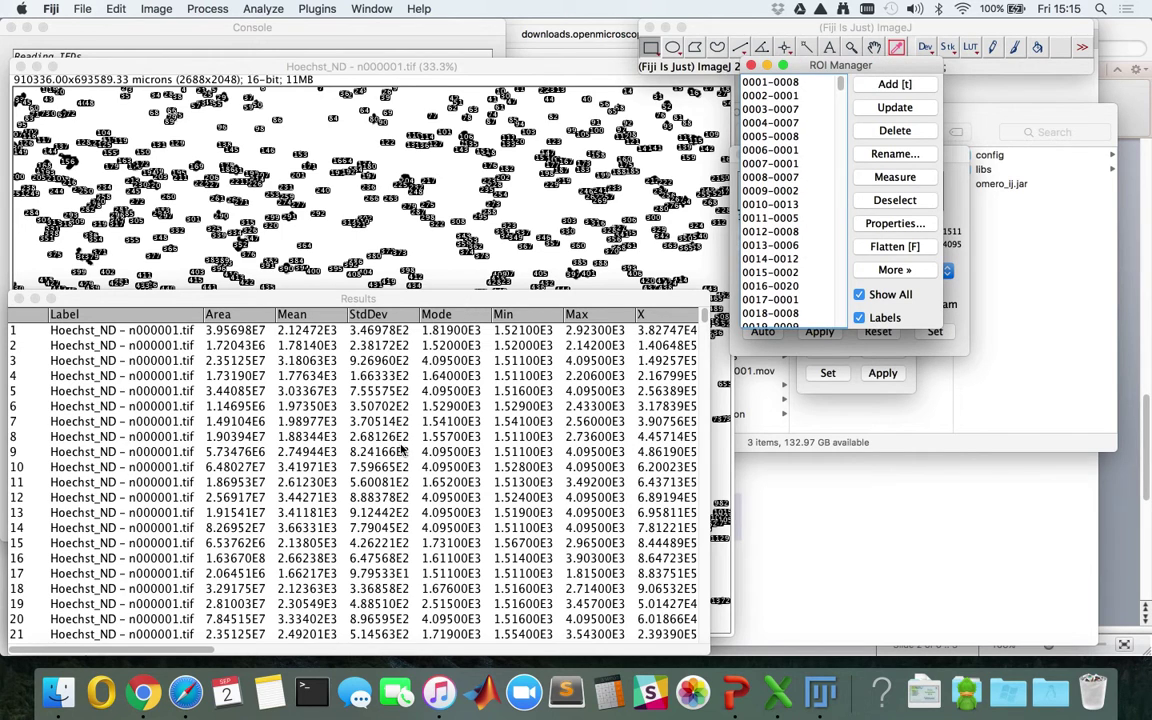
{"action": "left_click", "coordinate": [638, 297]}
{"action": "left_click_drag", "start_coordinate": [705, 320], "coordinate": [697, 640]}
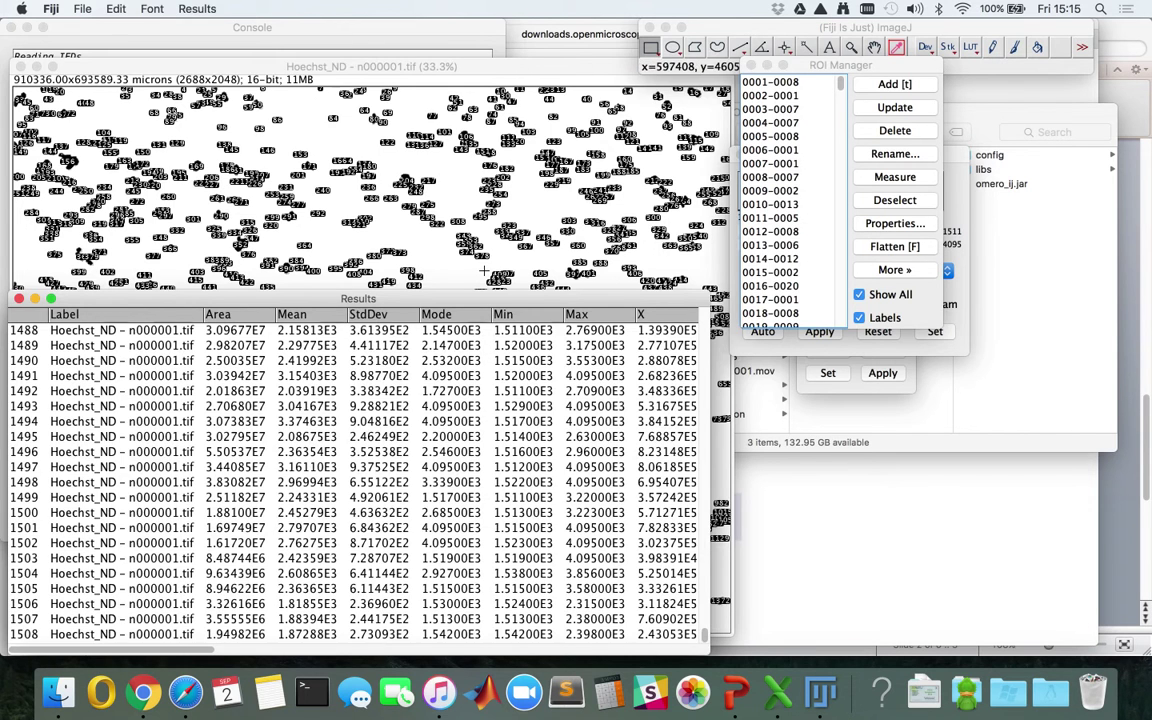
{"action": "left_click", "coordinate": [487, 224]}
Start Plugins > OMERO > Save Image(s) to OMERO and log in to the server.
{"action": "left_click", "coordinate": [317, 8]}
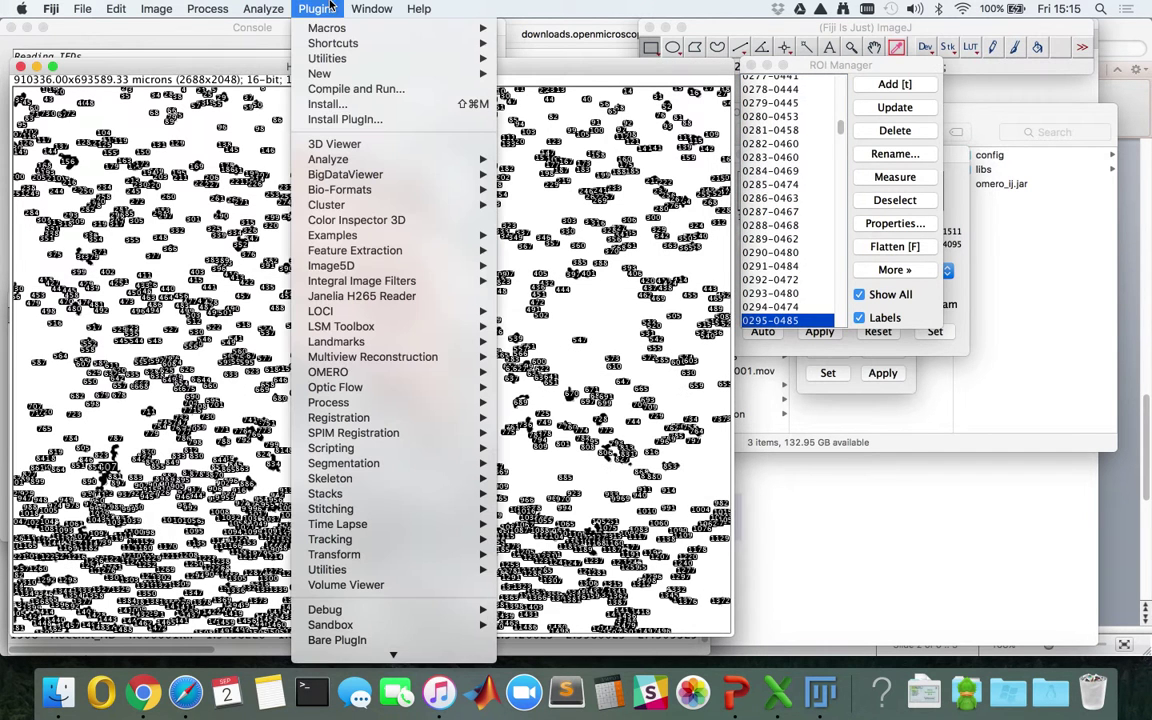
{"action": "mouse_move", "coordinate": [430, 372]}
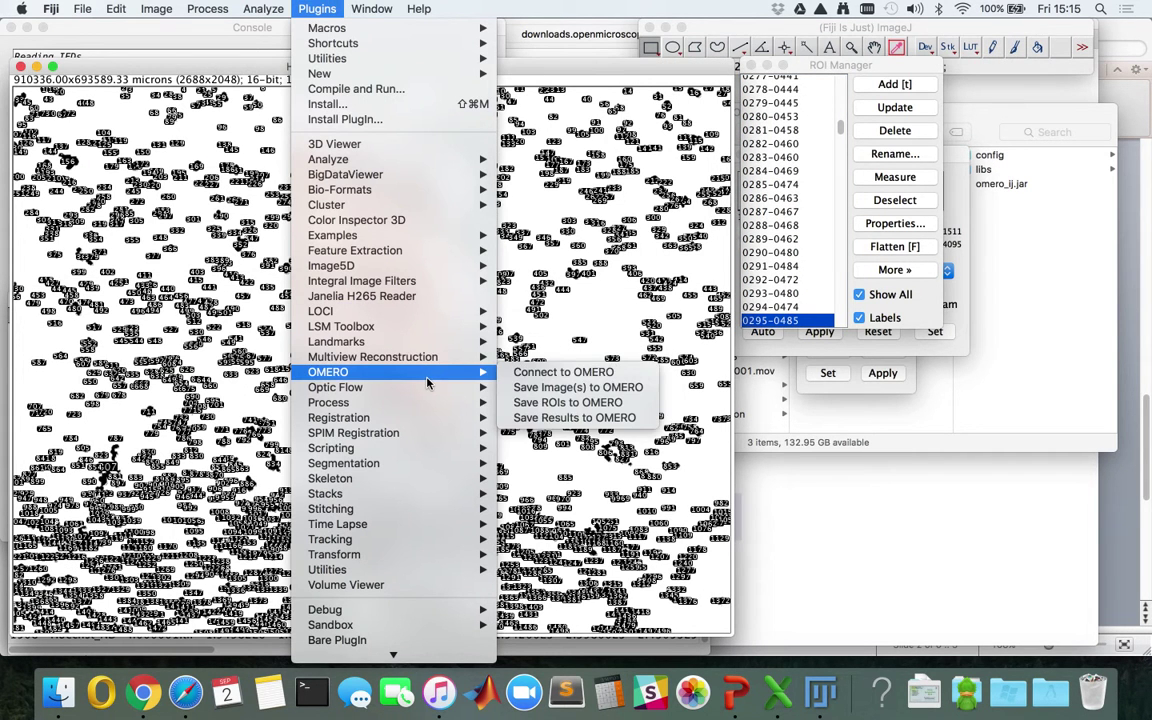
{"action": "left_click", "coordinate": [564, 390]}
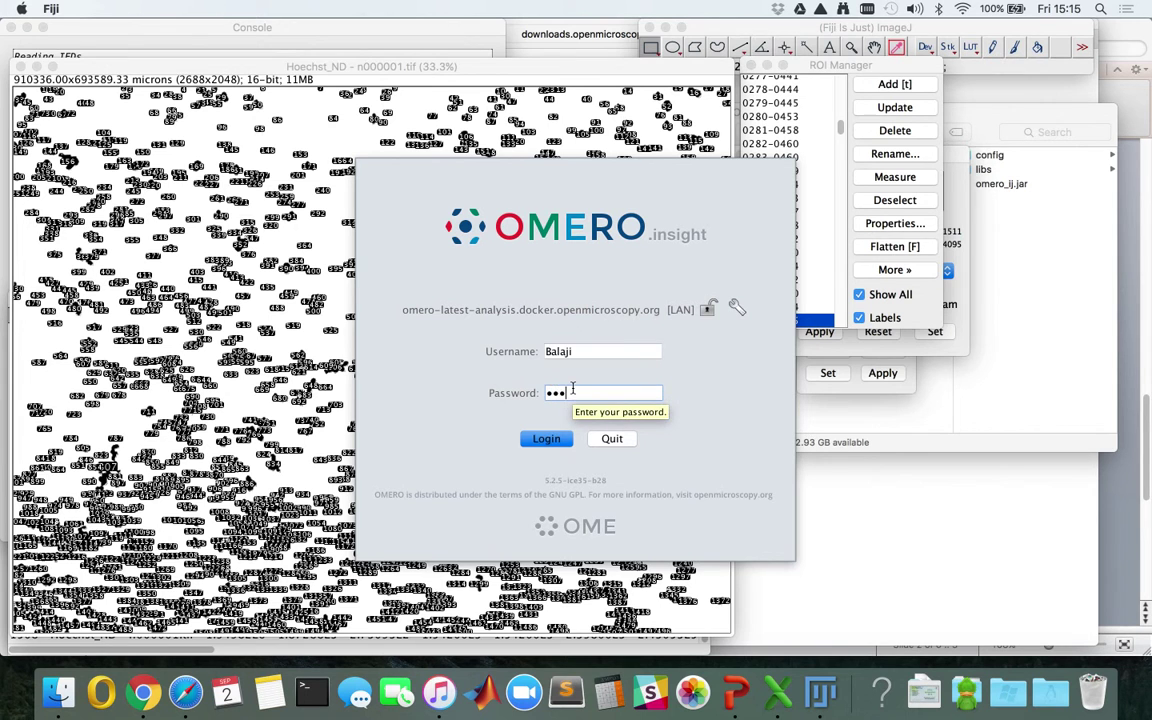
{"action": "key", "text": "Return"}
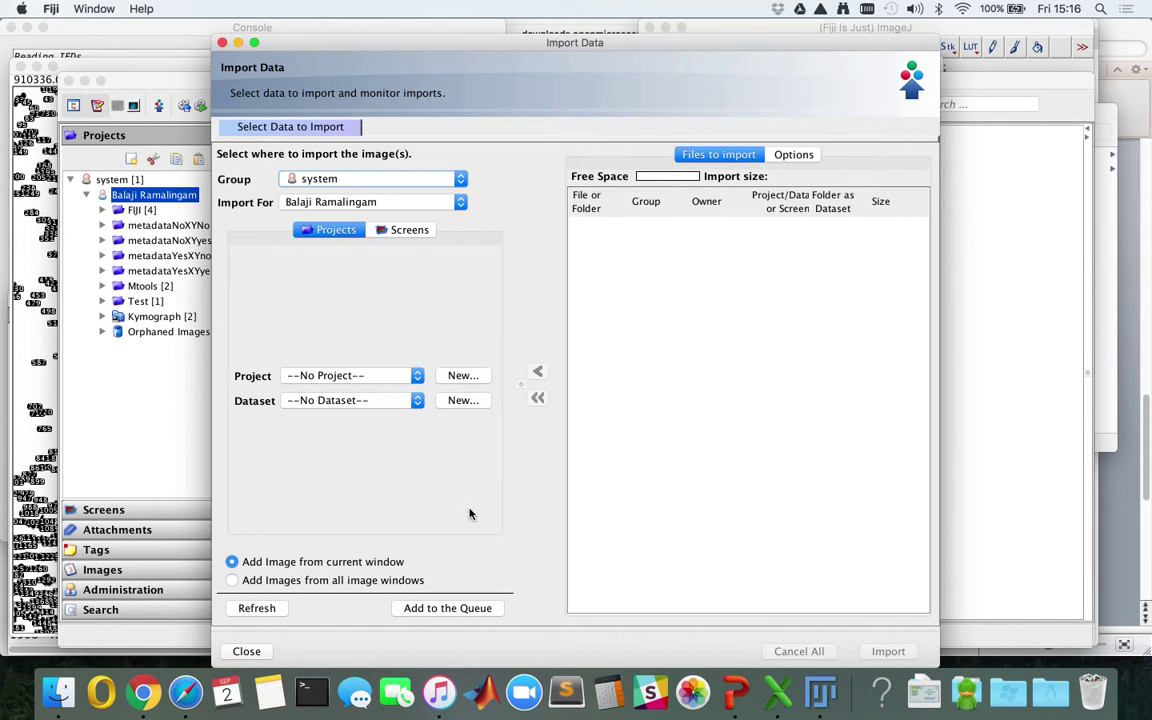
Queue the Hoechst image for the FIJI project's Segmentation dataset and import it.
{"action": "left_click", "coordinate": [411, 374]}
{"action": "left_click", "coordinate": [405, 388]}
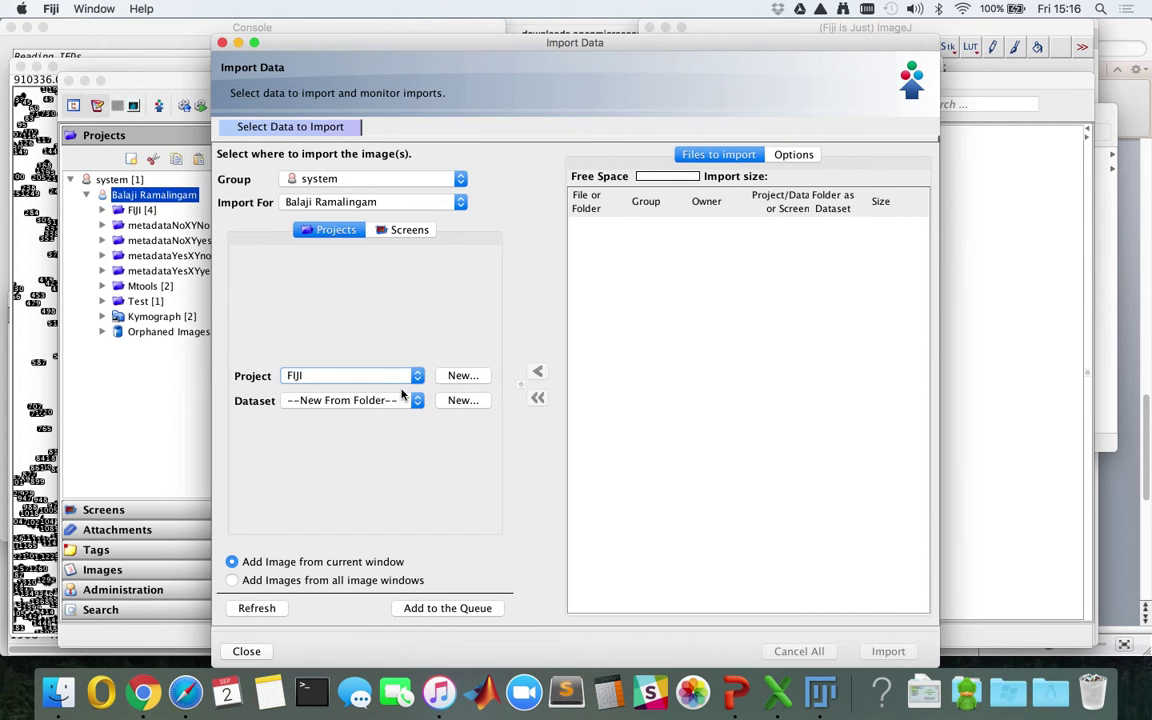
{"action": "left_click", "coordinate": [407, 402]}
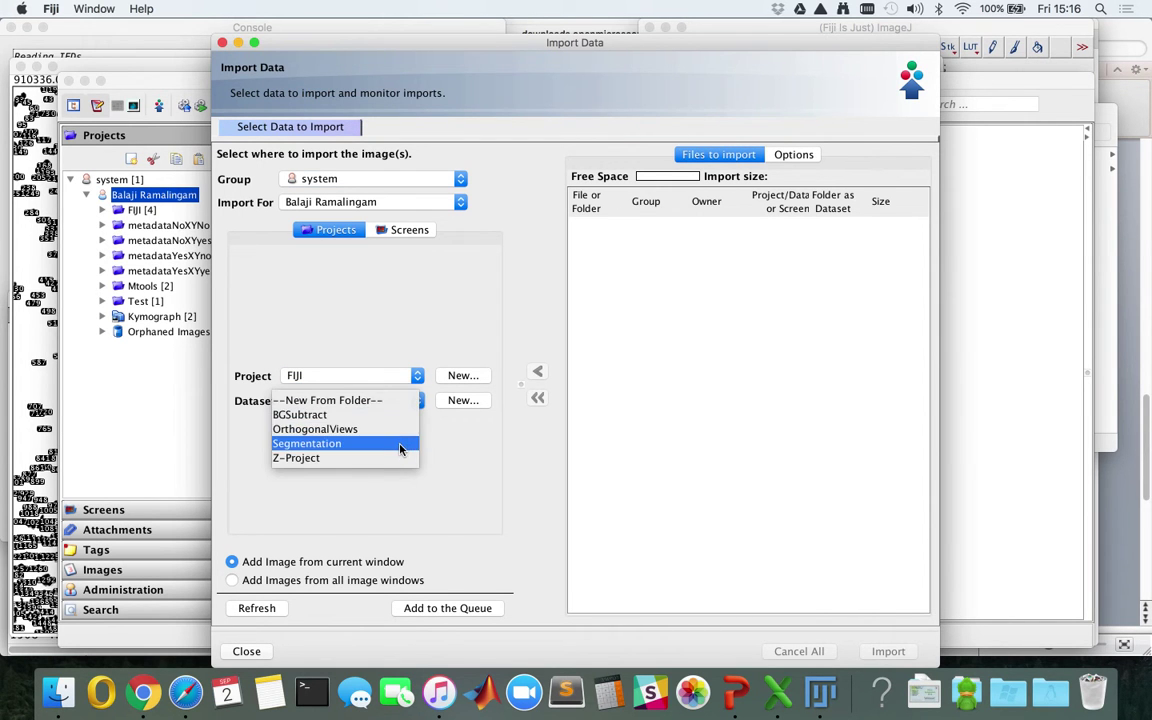
{"action": "left_click", "coordinate": [400, 446]}
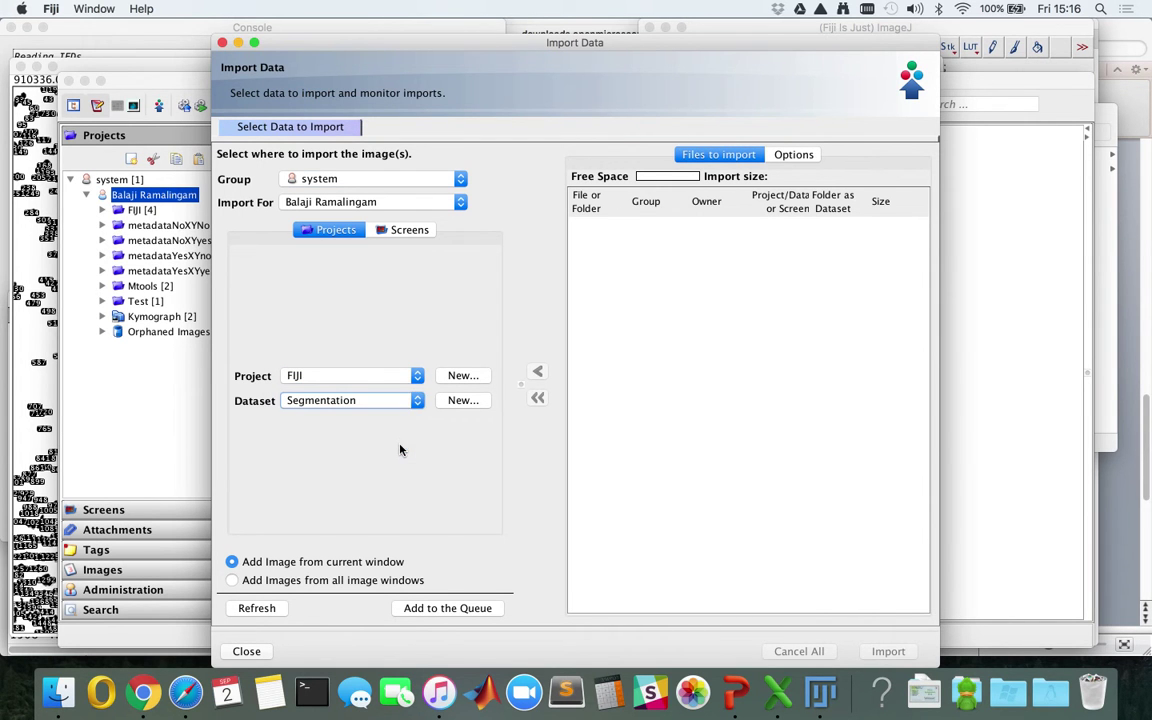
{"action": "left_click", "coordinate": [413, 608]}
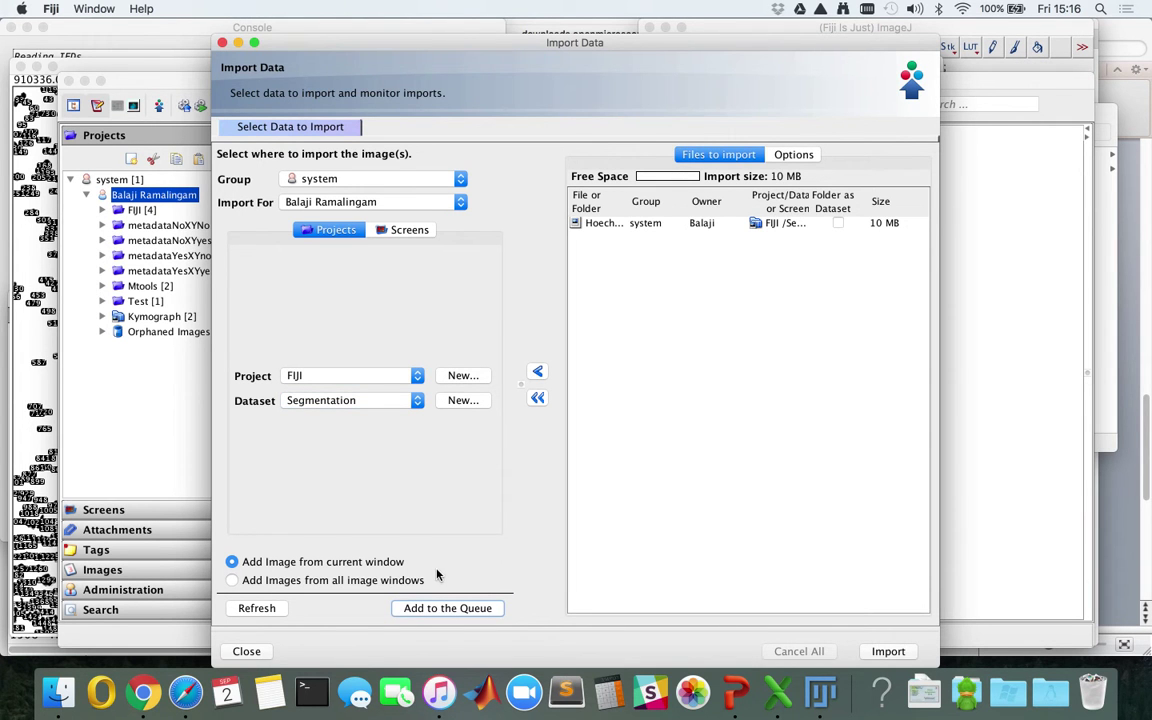
{"action": "left_click", "coordinate": [888, 652]}
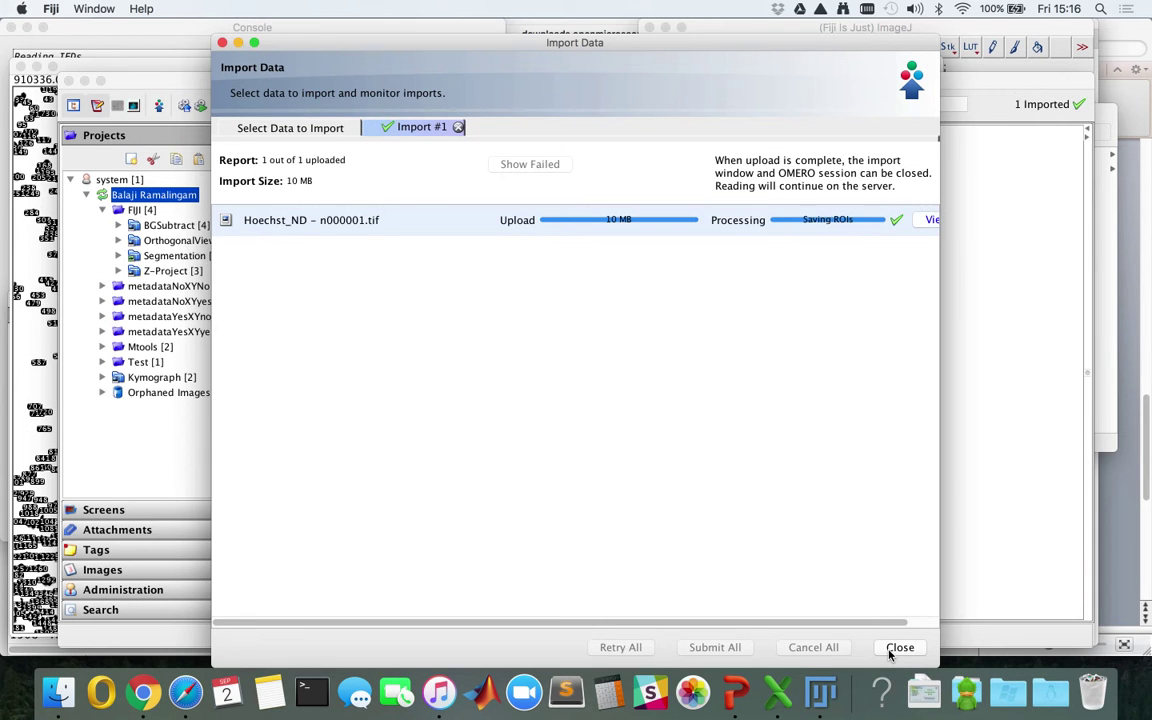
Close the import window and view the first Hoechst_ND image's attachments in Segmentation.
{"action": "left_click", "coordinate": [893, 650]}
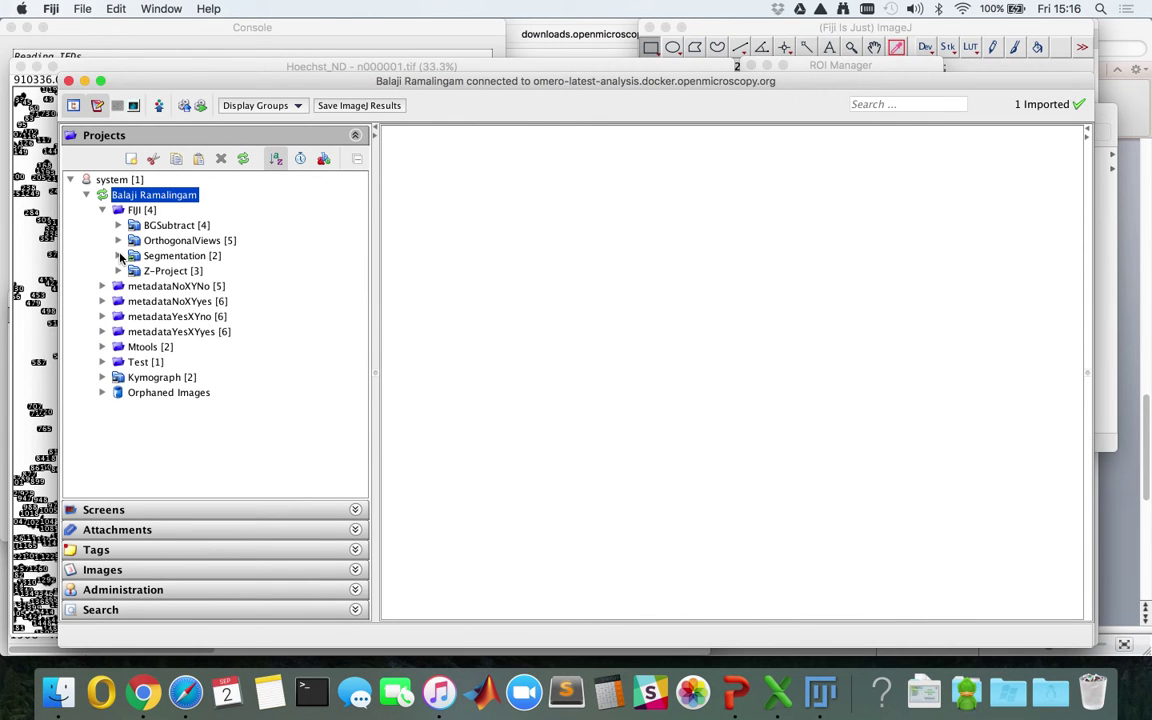
{"action": "left_click", "coordinate": [121, 257]}
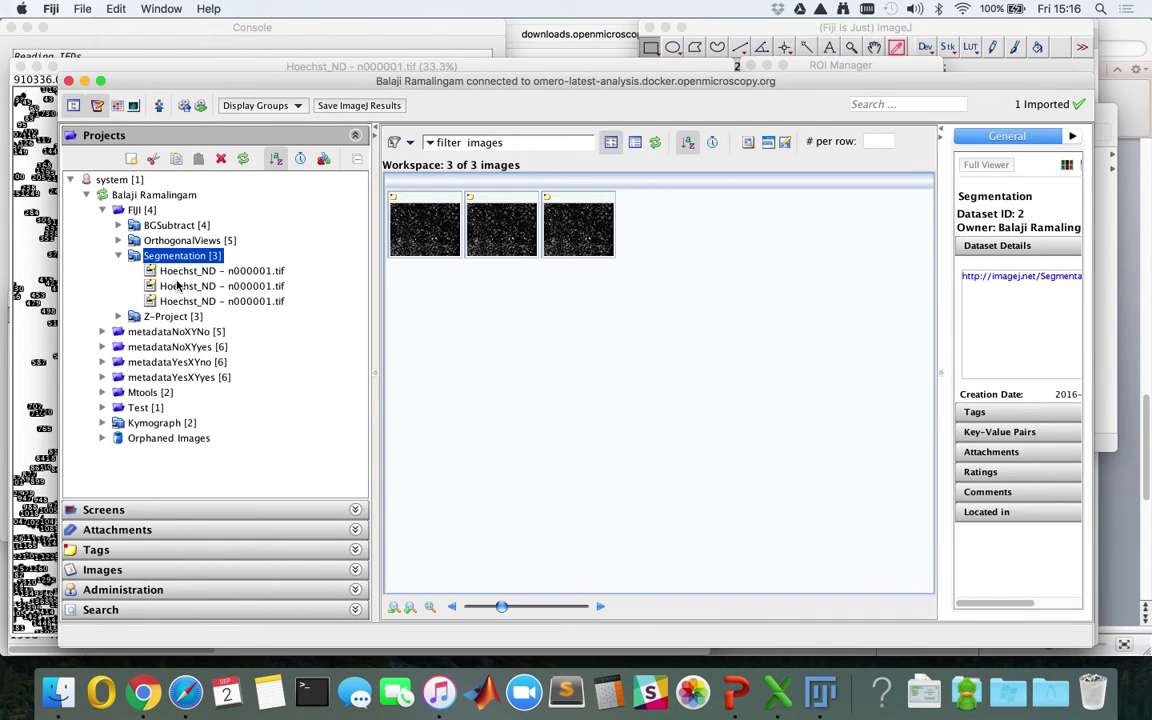
{"action": "left_click", "coordinate": [195, 272]}
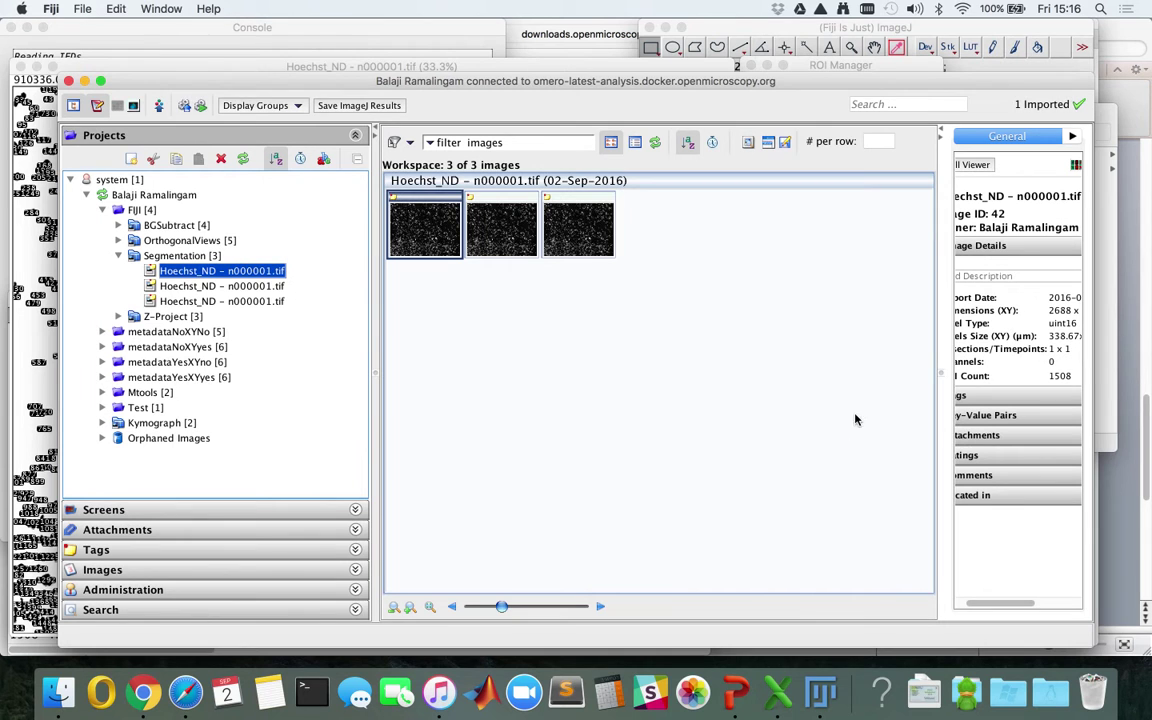
{"action": "left_click_drag", "start_coordinate": [943, 371], "coordinate": [795, 368]}
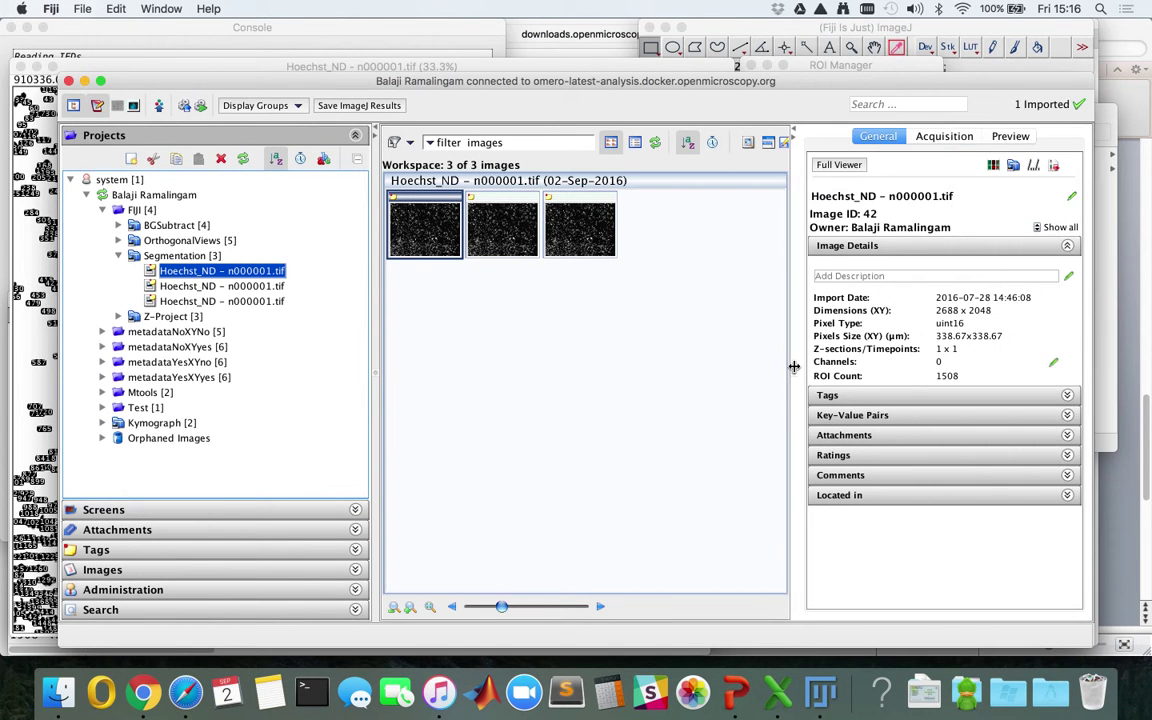
{"action": "left_click", "coordinate": [890, 435]}
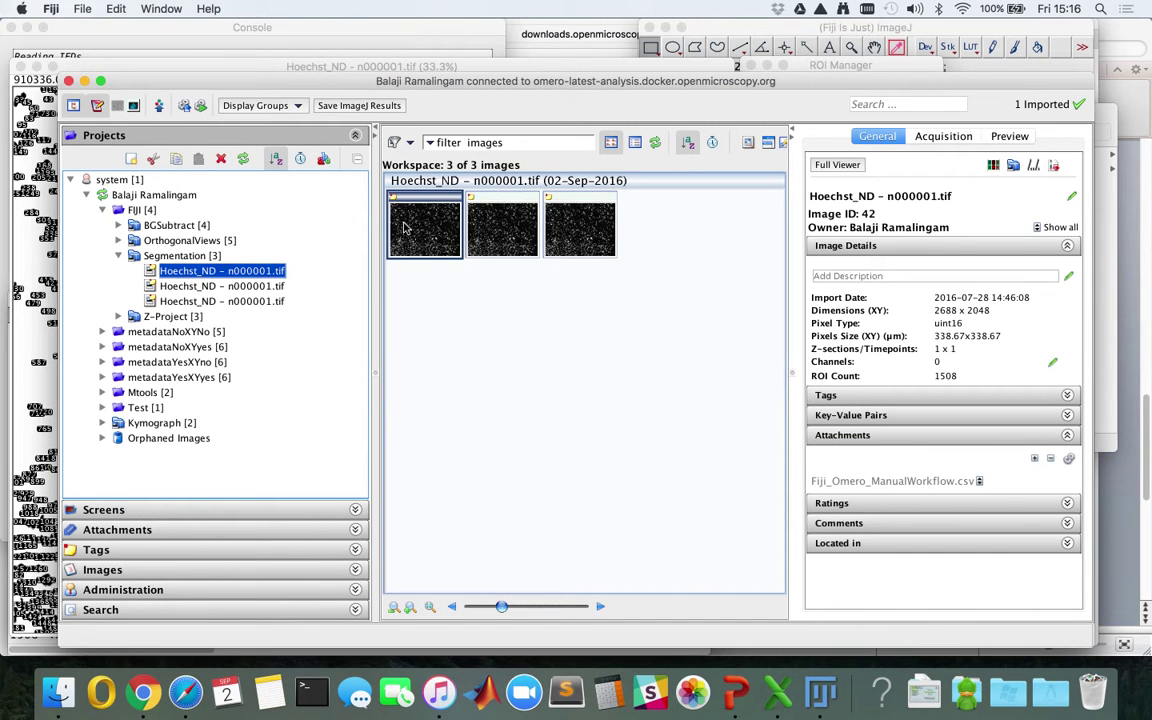
Refresh the tree, compare the Hoechst_ND images, and open the Fiji_Omero_ManualWorkflow.csv attachment options.
{"action": "mouse_move", "coordinate": [255, 303]}
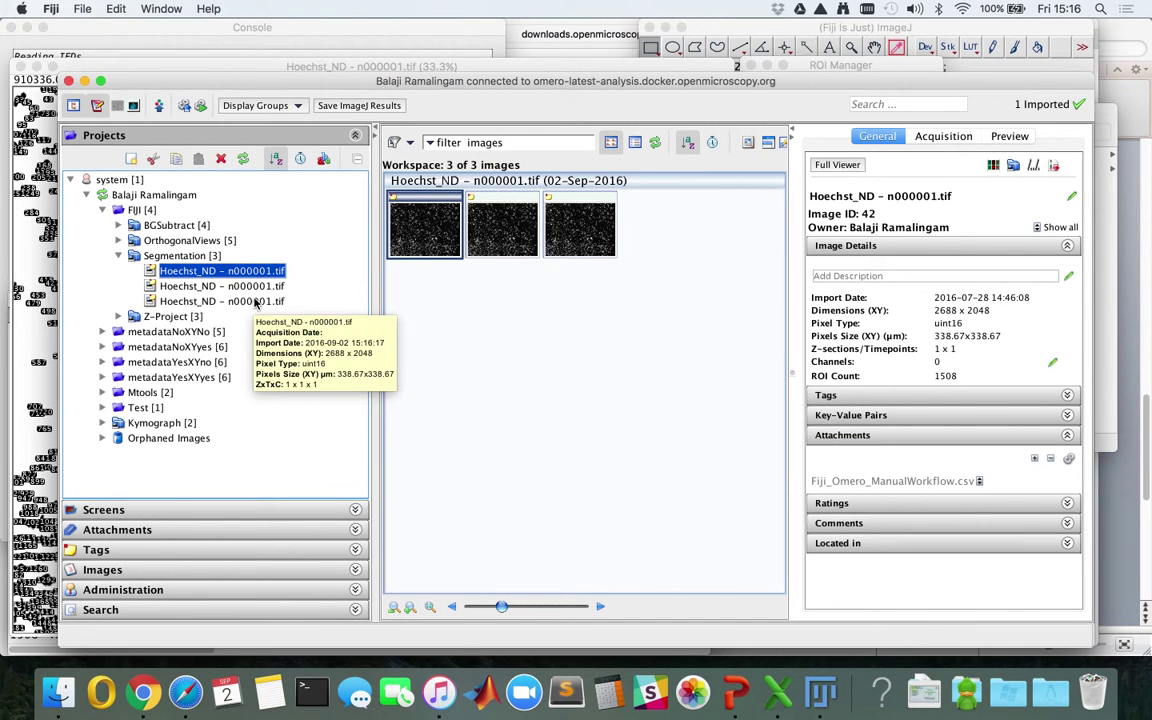
{"action": "left_click", "coordinate": [255, 301]}
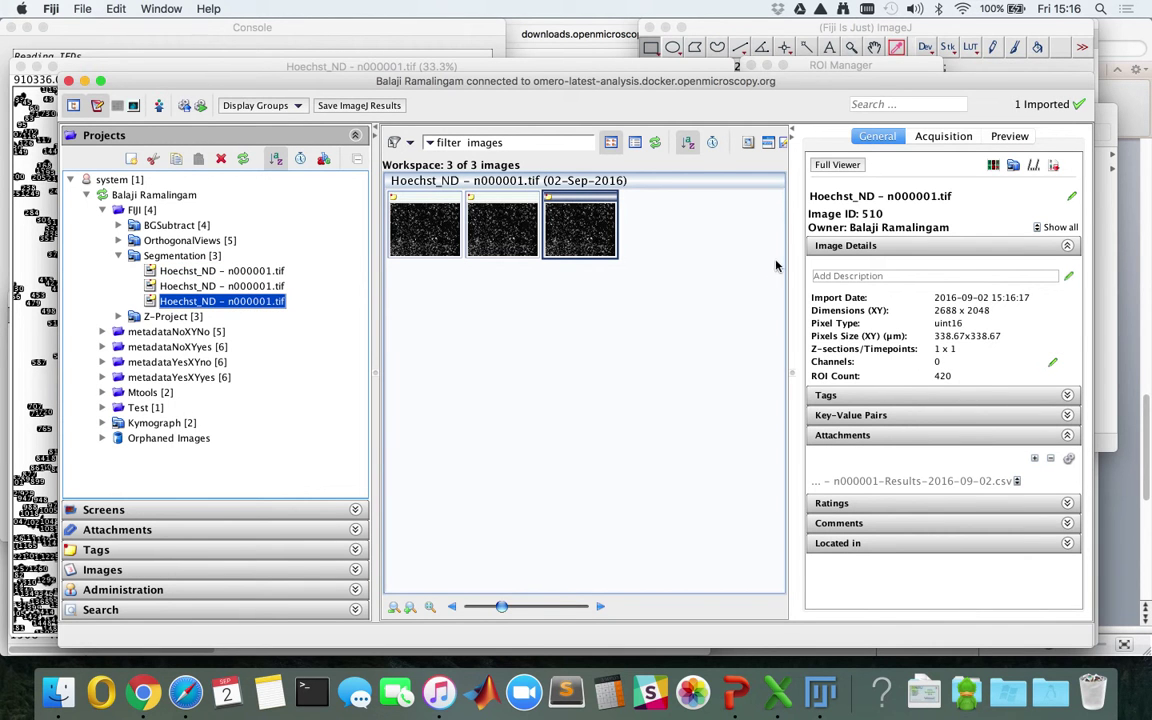
{"action": "left_click", "coordinate": [243, 160]}
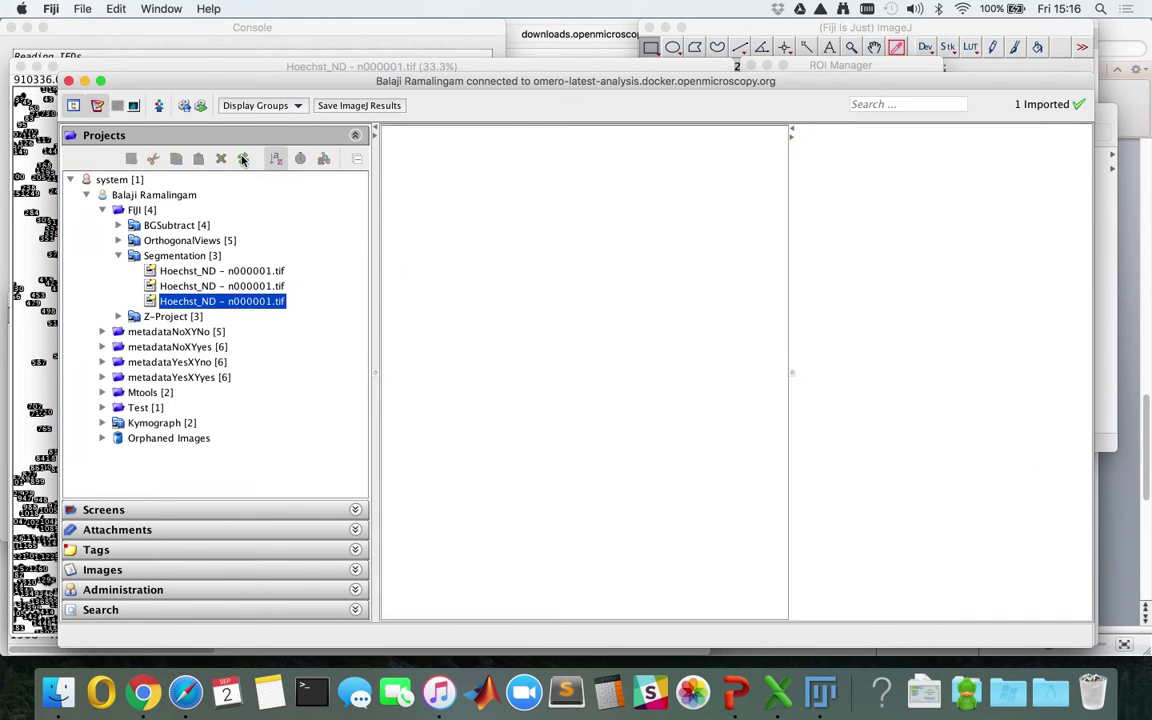
{"action": "left_click", "coordinate": [247, 301]}
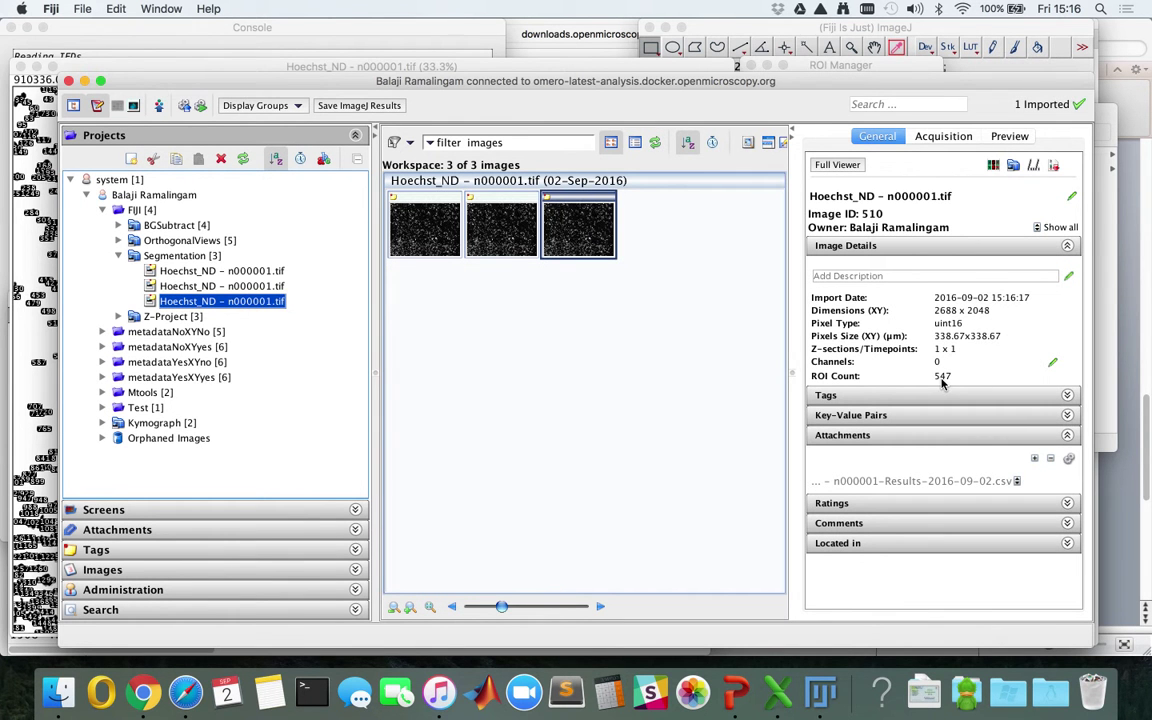
{"action": "mouse_move", "coordinate": [438, 243]}
{"action": "left_click", "coordinate": [438, 243]}
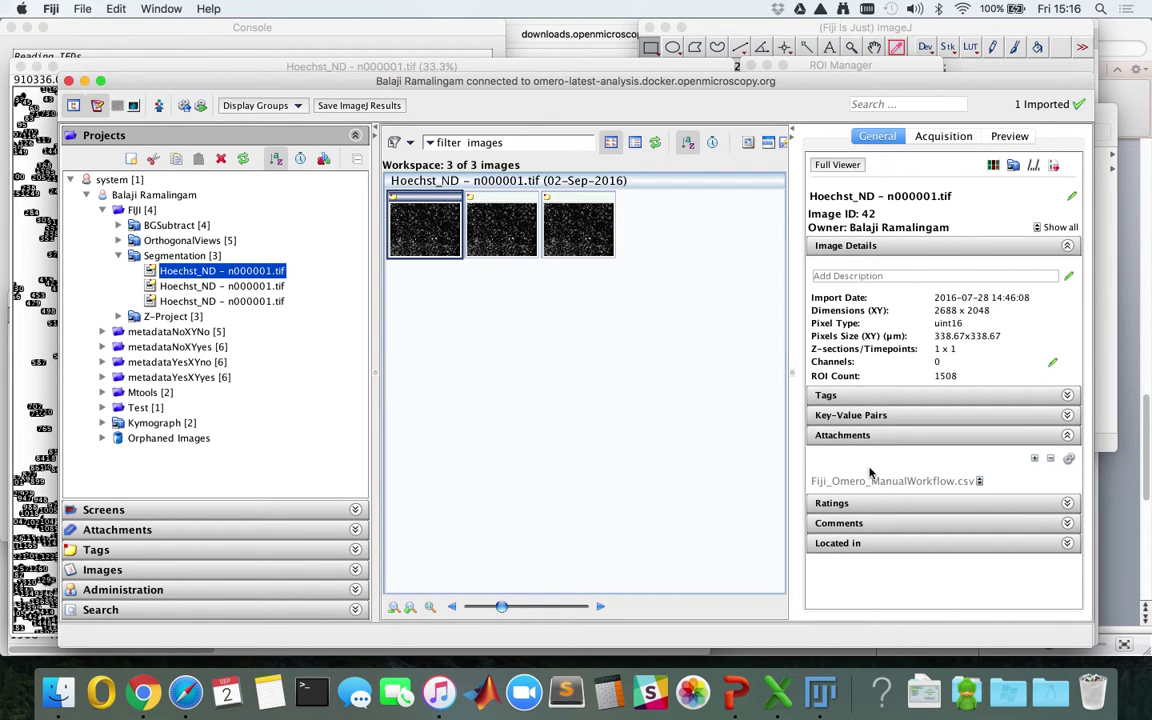
{"action": "left_click", "coordinate": [980, 482]}
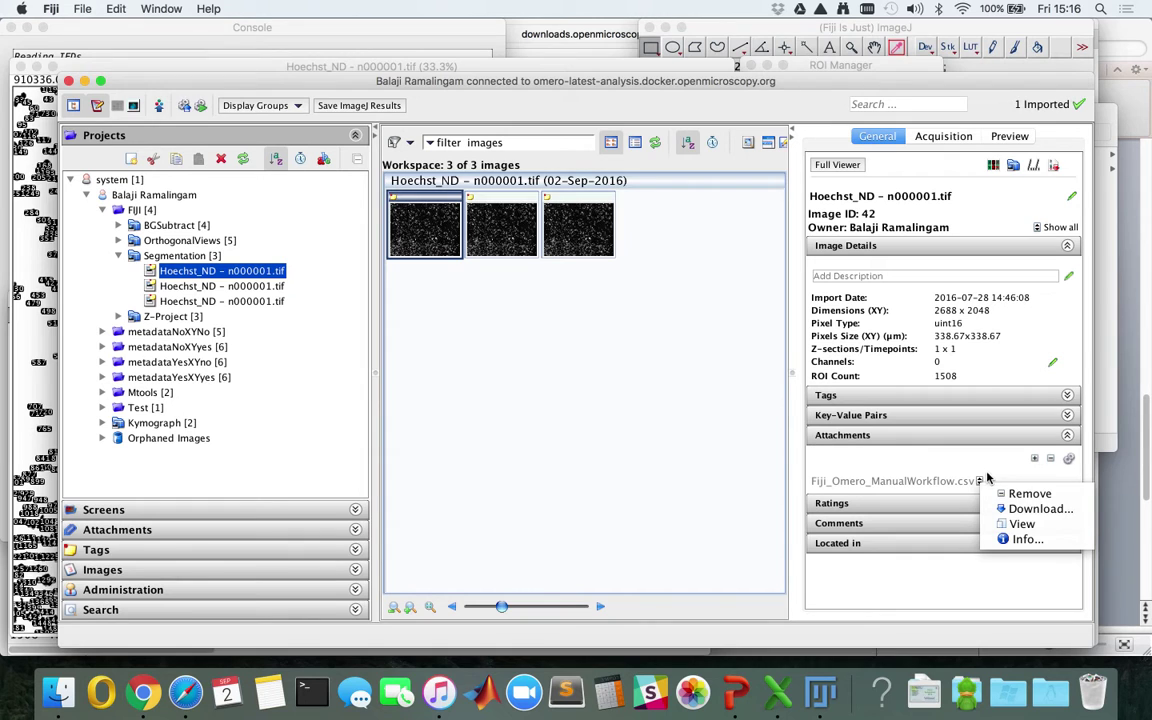
{"action": "left_click", "coordinate": [1015, 524]}
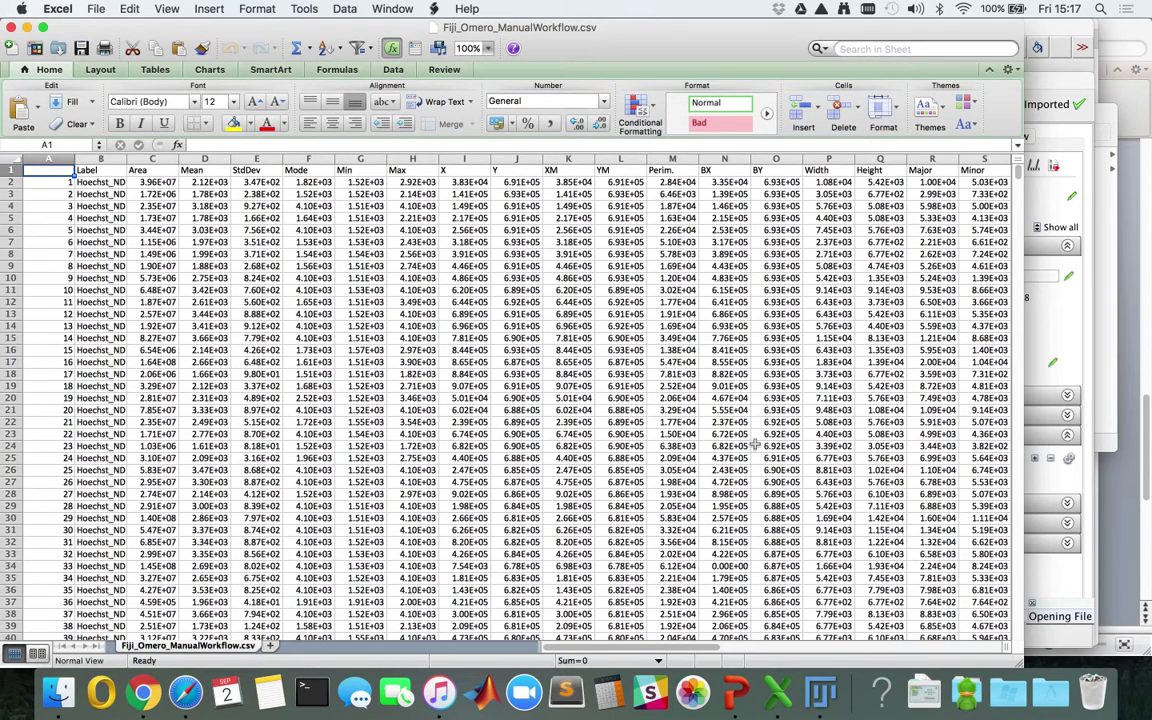
{"action": "scroll", "coordinate": [600, 350], "scroll_direction": "down", "scroll_amount": 3}
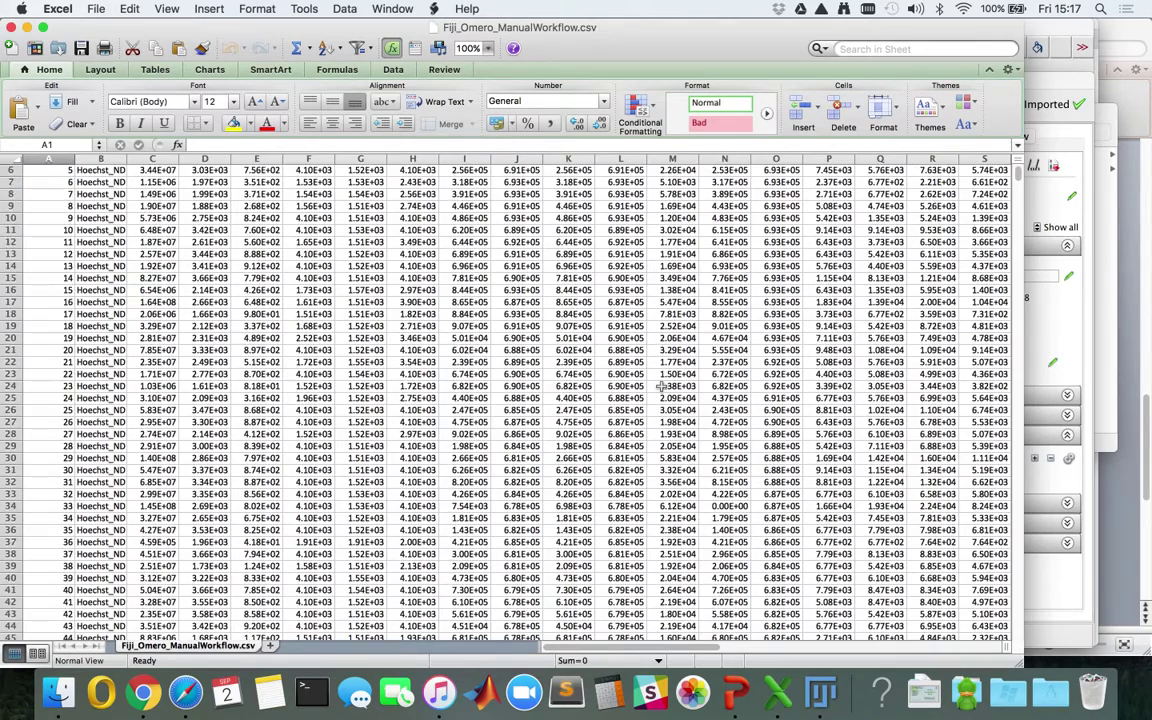
{"action": "scroll", "coordinate": [660, 386], "scroll_direction": "up", "scroll_amount": 3}
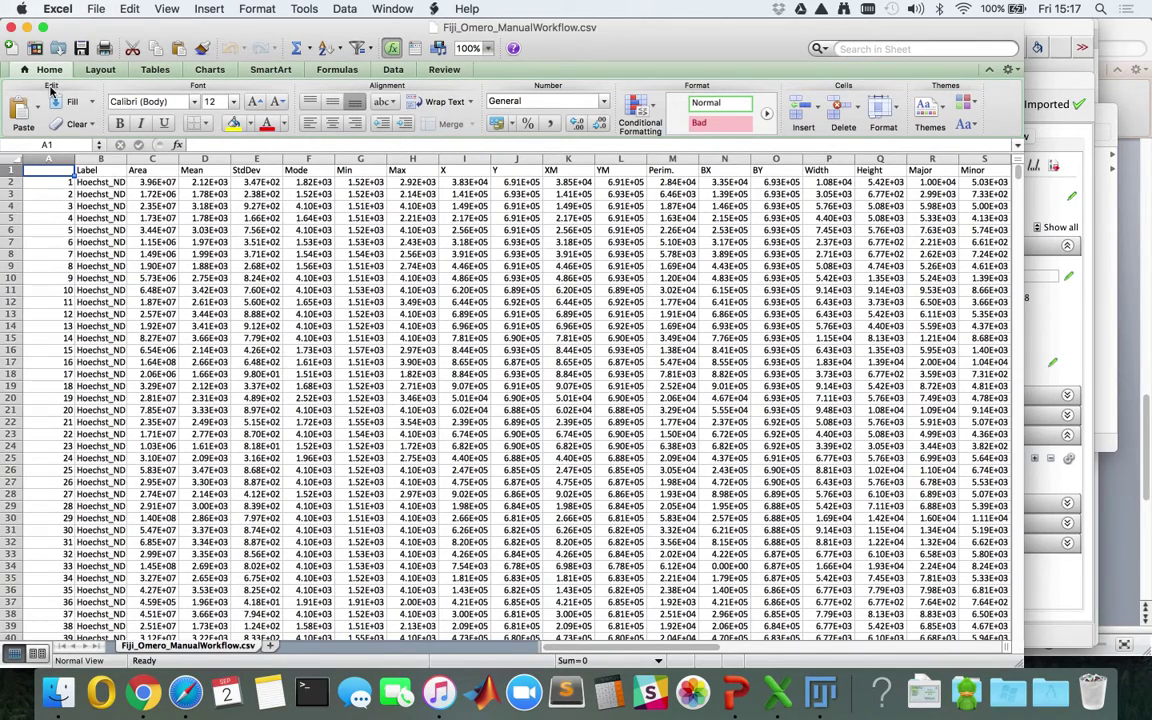
{"action": "left_click", "coordinate": [12, 28]}
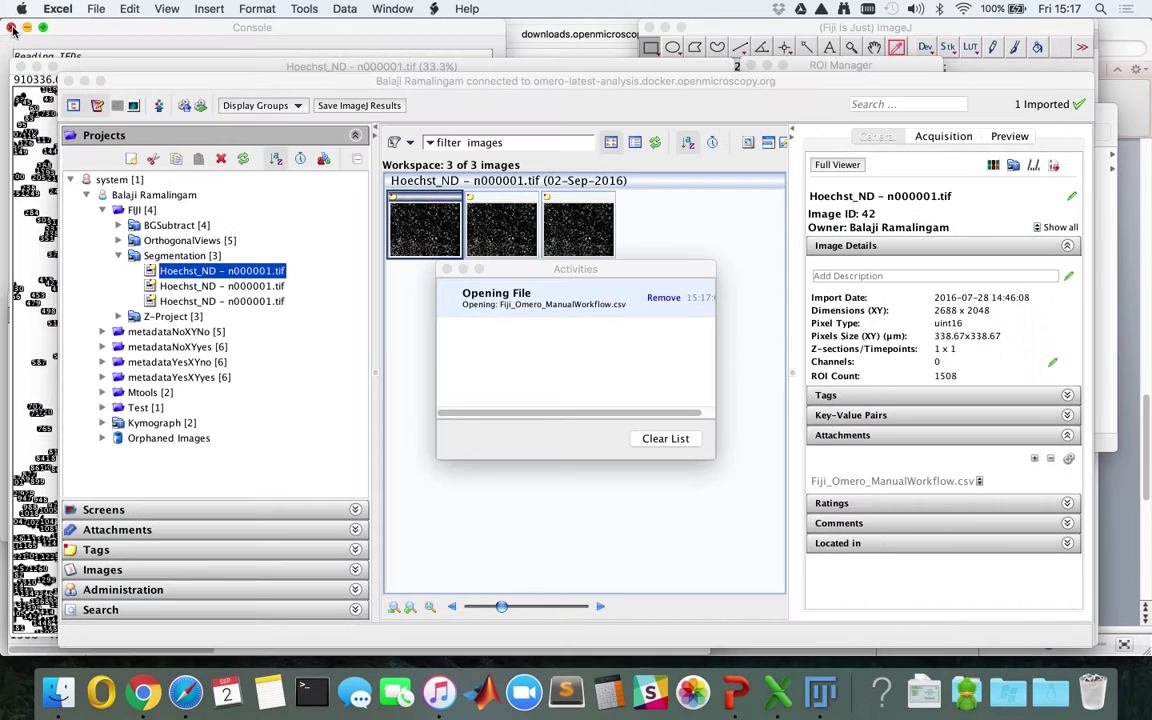
{"action": "left_click", "coordinate": [447, 269]}
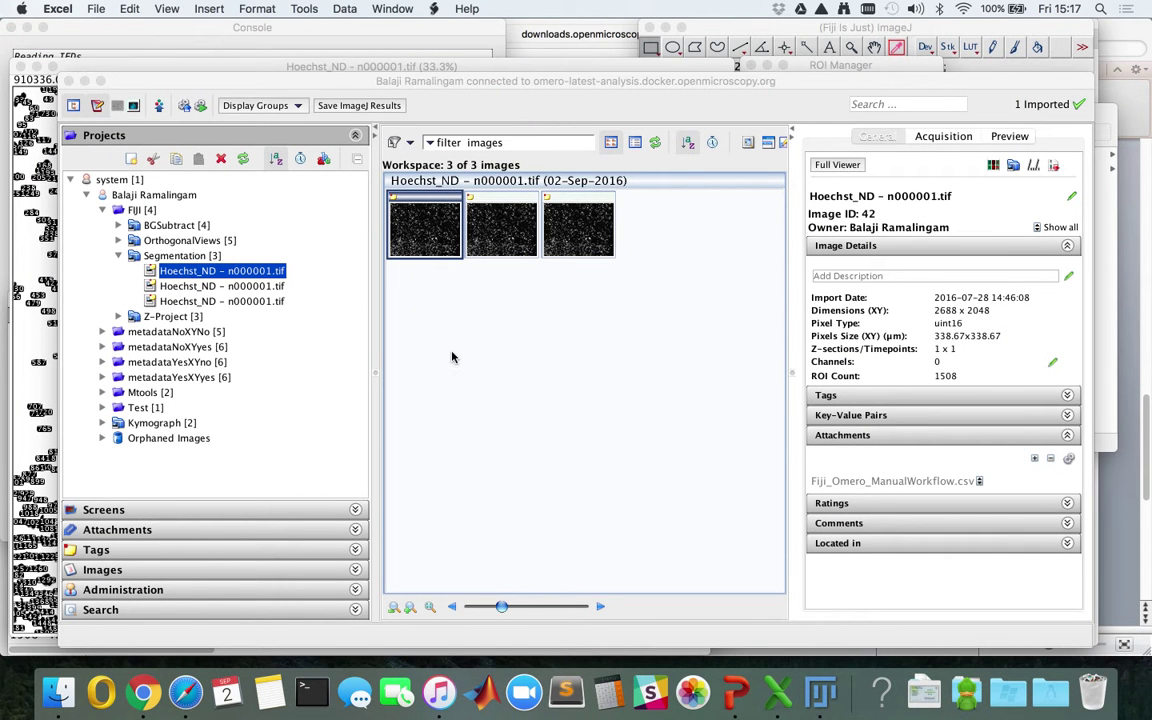